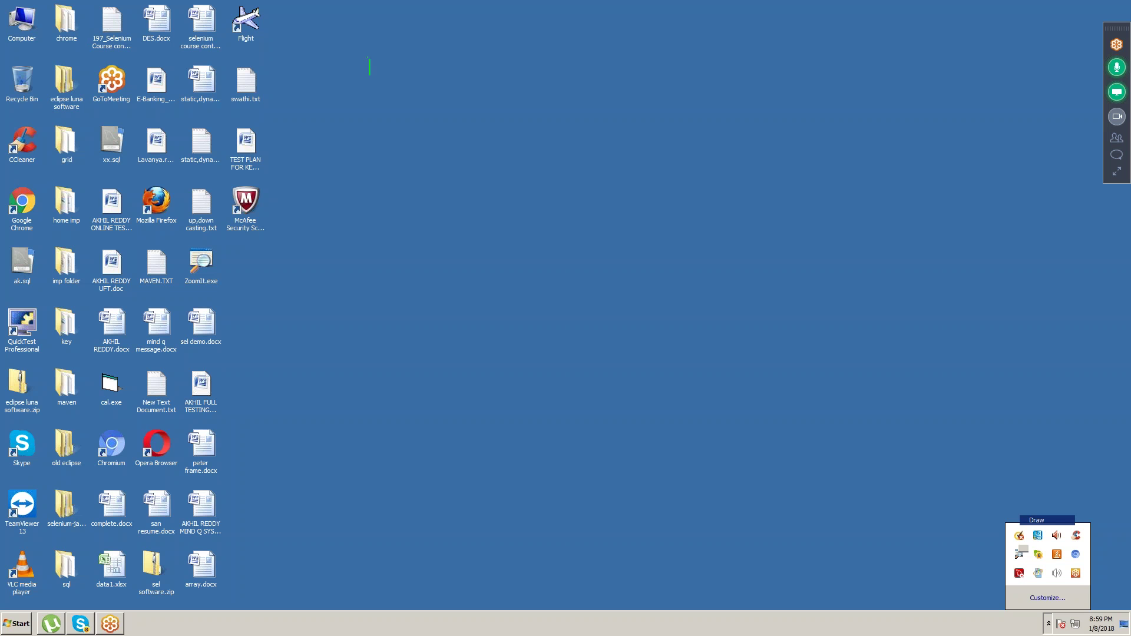
Step: Write the heading "selenium webdriver" on the screen and sketch a circle labelled "prgms" below it
{"action": "type", "text": "selenium webdriver"}
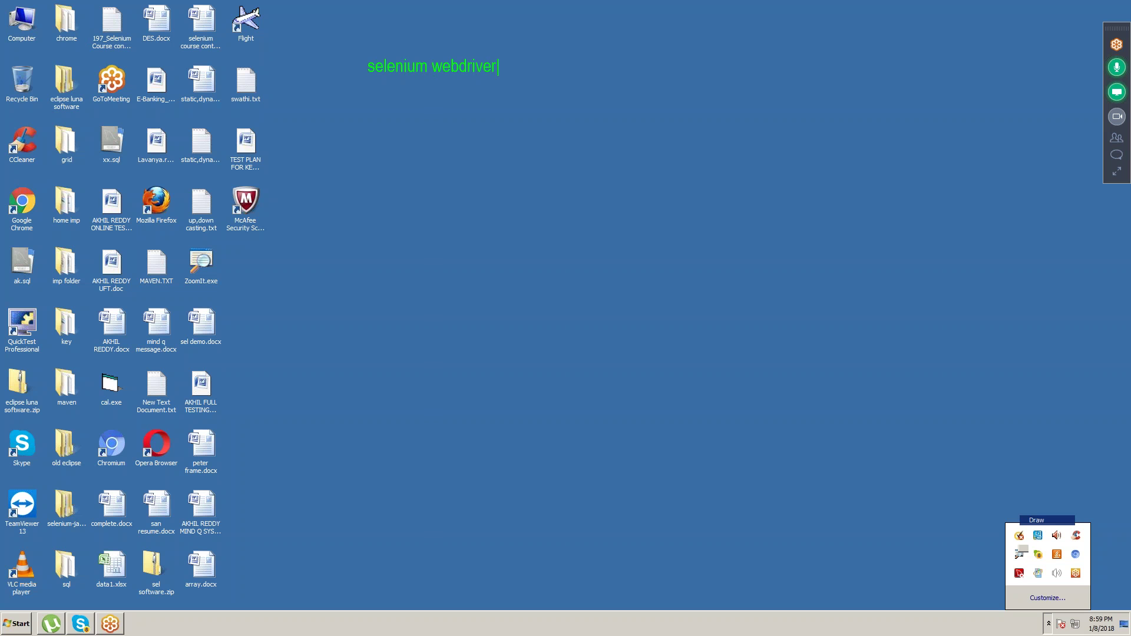
{"action": "key", "text": "Escape"}
{"action": "mouse_move", "coordinate": [384, 110]}
{"action": "left_mouse_down"}
{"action": "mouse_move", "coordinate": [371, 115]}
{"action": "mouse_move", "coordinate": [376, 171]}
{"action": "mouse_move", "coordinate": [446, 174]}
{"action": "mouse_move", "coordinate": [465, 126]}
{"action": "mouse_move", "coordinate": [437, 106]}
{"action": "mouse_move", "coordinate": [396, 107]}
{"action": "left_mouse_up"}
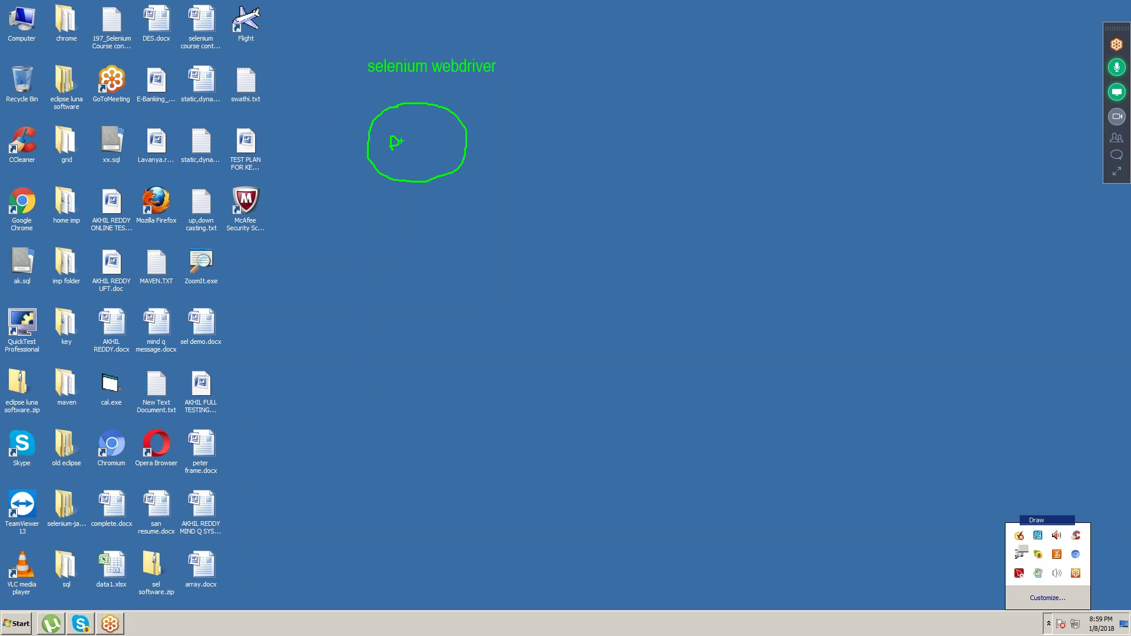
{"action": "left_click_drag", "start_coordinate": [407, 141], "coordinate": [413, 157]}
Step: Sketch a circle labelled "UI" joined to the "prgms" circle by a plus sign, with a line leading to the text "eclipse"
{"action": "mouse_move", "coordinate": [541, 104]}
{"action": "left_mouse_down"}
{"action": "mouse_move", "coordinate": [510, 121]}
{"action": "mouse_move", "coordinate": [553, 175]}
{"action": "mouse_move", "coordinate": [597, 171]}
{"action": "mouse_move", "coordinate": [588, 109]}
{"action": "mouse_move", "coordinate": [487, 99]}
{"action": "mouse_move", "coordinate": [464, 118]}
{"action": "mouse_move", "coordinate": [481, 116]}
{"action": "left_mouse_up"}
{"action": "mouse_move", "coordinate": [540, 138]}
{"action": "left_mouse_down"}
{"action": "mouse_move", "coordinate": [544, 148]}
{"action": "mouse_move", "coordinate": [556, 136]}
{"action": "mouse_move", "coordinate": [635, 125]}
{"action": "left_mouse_up"}
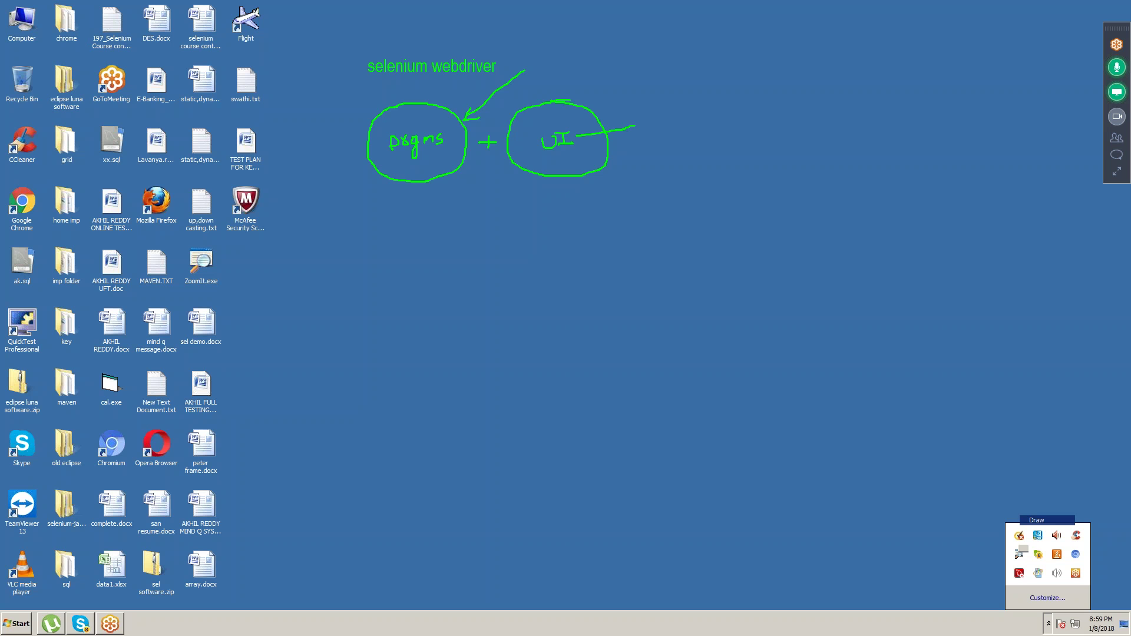
{"action": "left_click_drag", "start_coordinate": [650, 112], "coordinate": [650, 127]}
{"action": "left_click", "coordinate": [644, 132]}
{"action": "type", "text": "eclip"}
{"action": "type", "text": "se"}
Step: Write the line "how to configure selenium webdriver prgms into eclipse" below the diagram
{"action": "type", "text": "t"}
{"action": "type", "text": "how to"}
{"action": "type", "text": " con"}
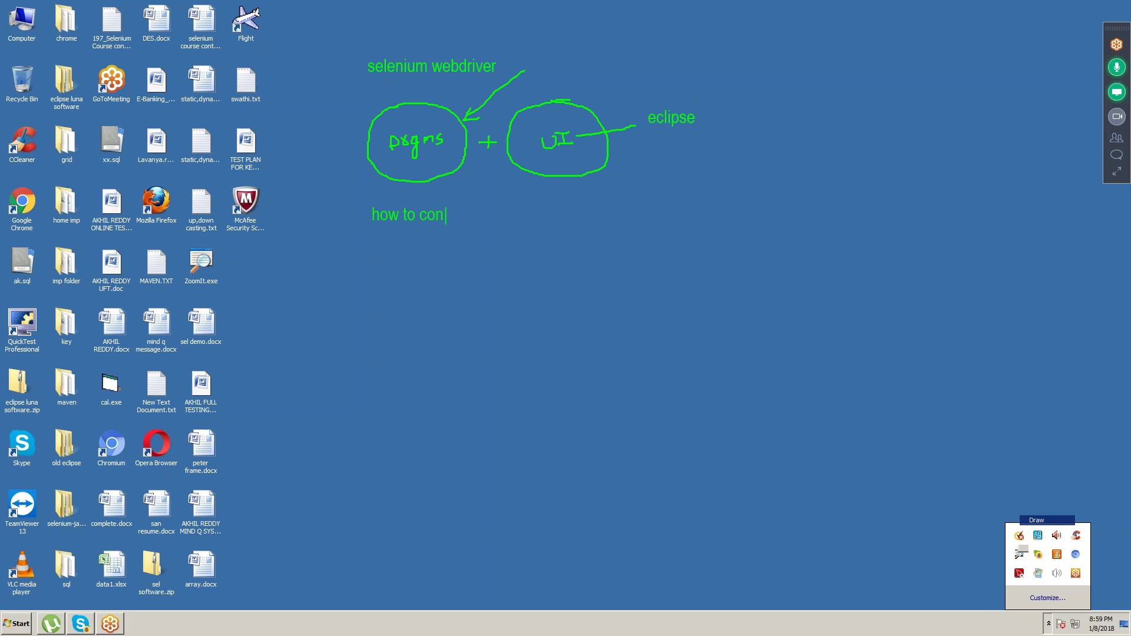
{"action": "type", "text": "figure selenium w"}
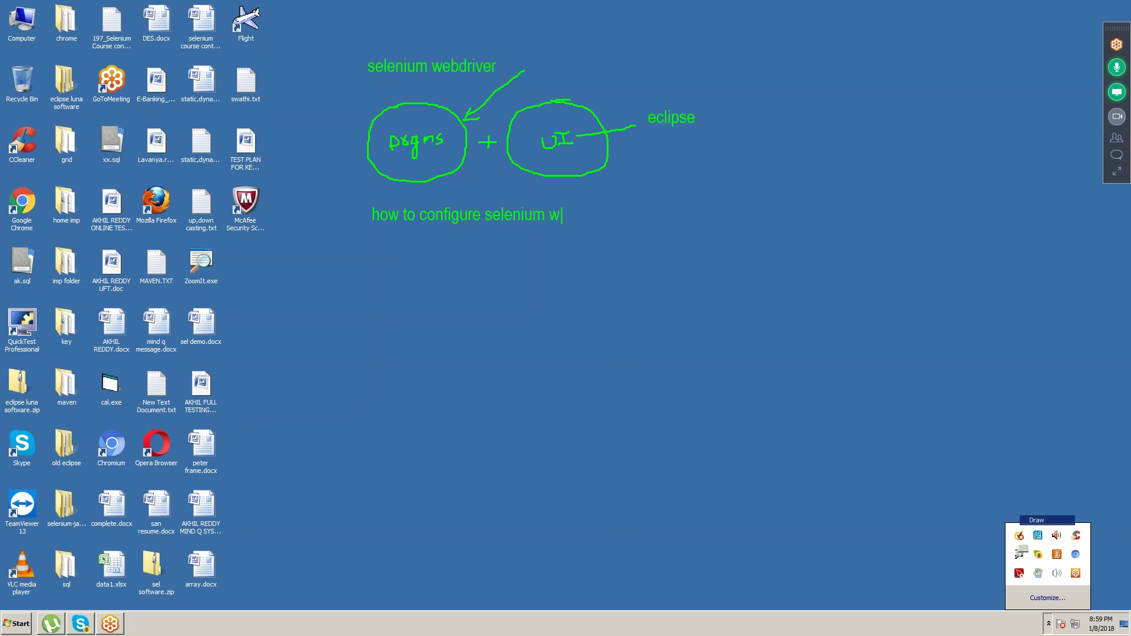
{"action": "type", "text": "ebdriver prgms int"}
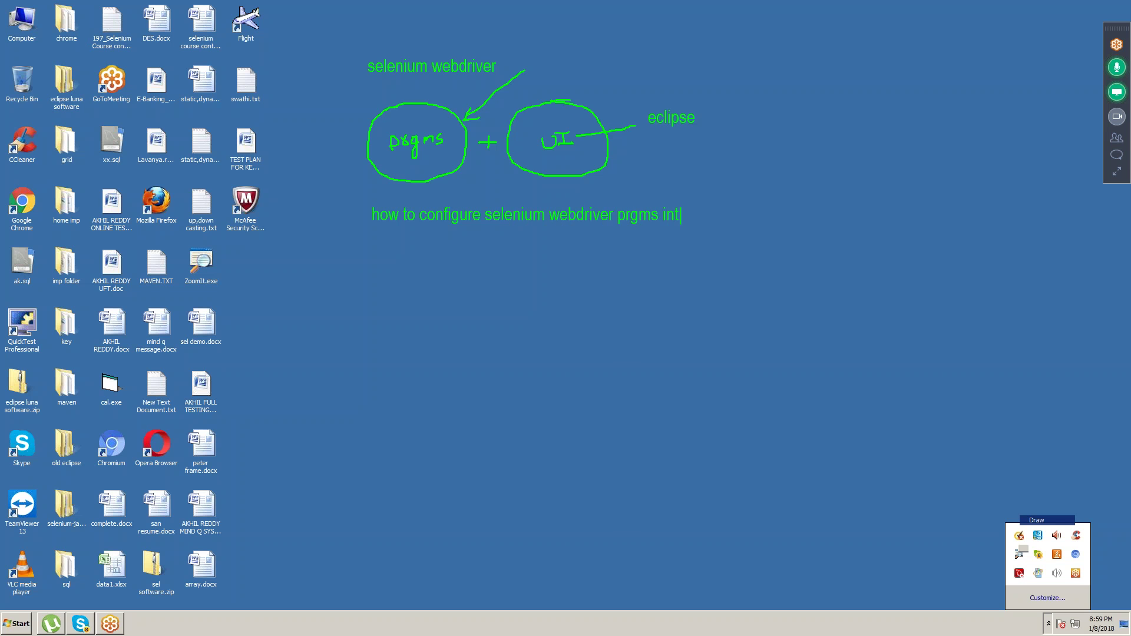
{"action": "type", "text": "o eclip"}
{"action": "type", "text": "ce"}
{"action": "key", "text": "BackSpace"}
{"action": "key", "text": "BackSpace"}
{"action": "type", "text": "se"}
{"action": "key", "text": "Return"}
Step: List the first configuration steps on separate lines: "right click on project", "properties" and "java buildpath"
{"action": "type", "text": "right click on pro"}
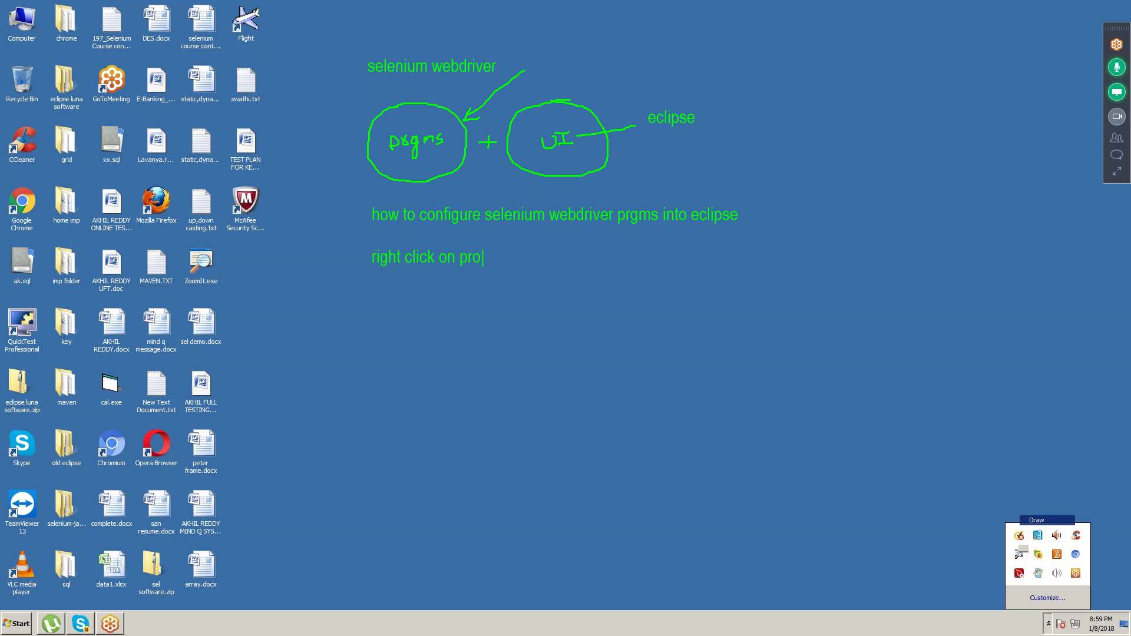
{"action": "type", "text": "je"}
{"action": "type", "text": "ct "}
{"action": "type", "text": "prope"}
{"action": "type", "text": "rties "}
{"action": "type", "text": "java bu"}
{"action": "type", "text": "ildpa"}
{"action": "type", "text": "th"}
{"action": "key", "text": "Return"}
Step: Continue the list with the lines "libraries", "add external jars", "choose jars" and "ok"
{"action": "type", "text": "librari"}
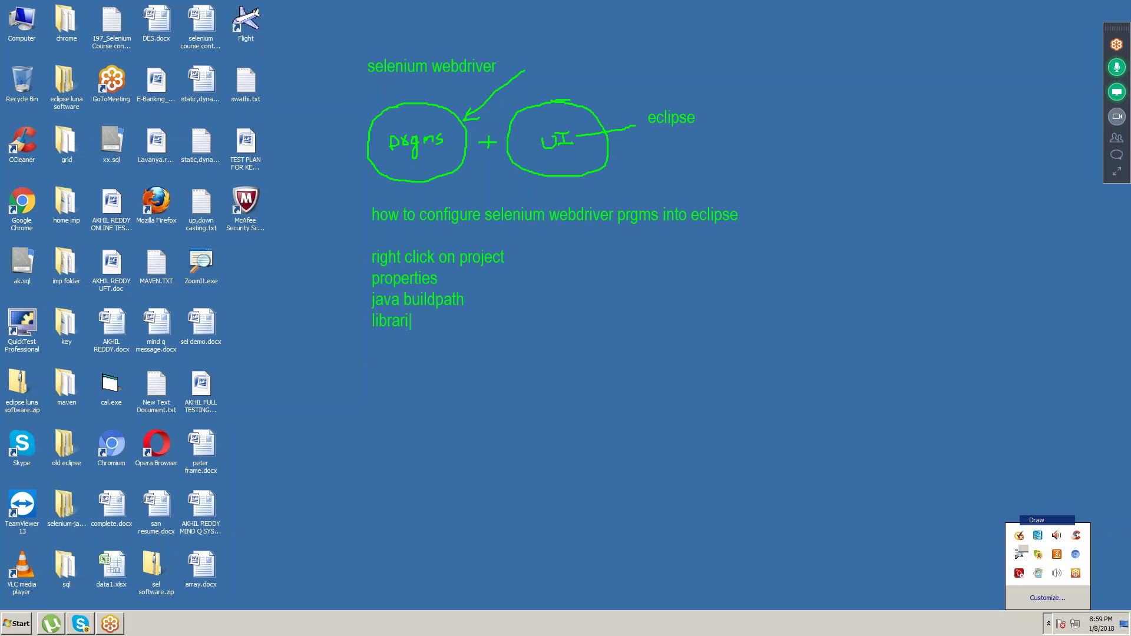
{"action": "type", "text": "es"}
{"action": "key", "text": "Return"}
{"action": "type", "text": "add external jars "}
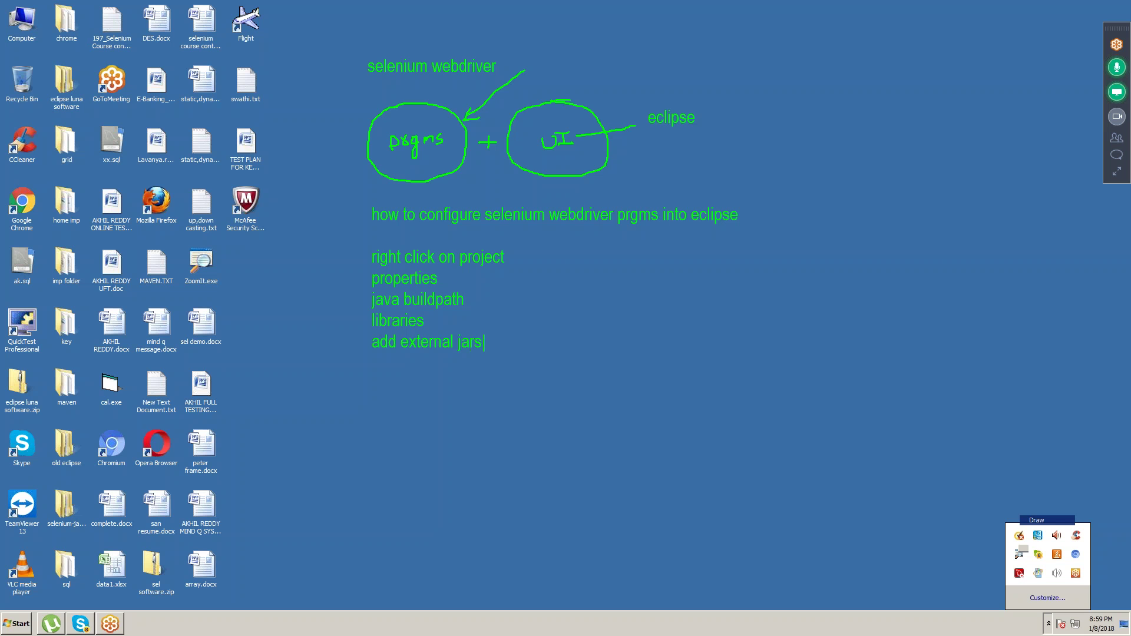
{"action": "type", "text": "choose jars"}
{"action": "key", "text": "Return"}
{"action": "type", "text": "ok"}
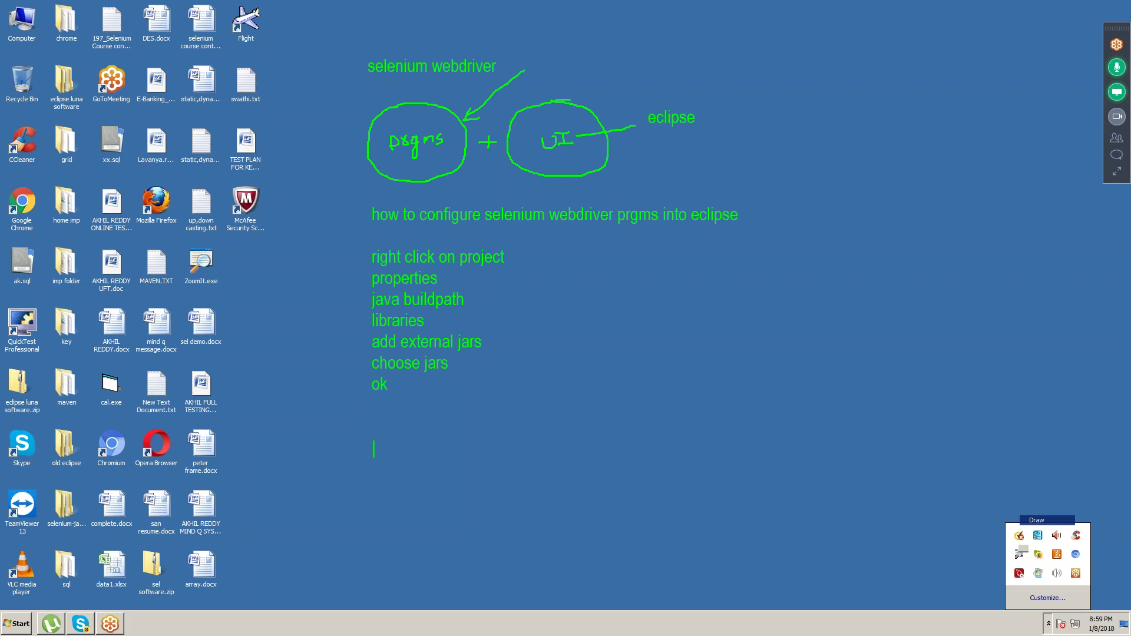
Step: Write the syntax line "interface name reference name=new classname();" below the list
{"action": "type", "text": "interface name re"}
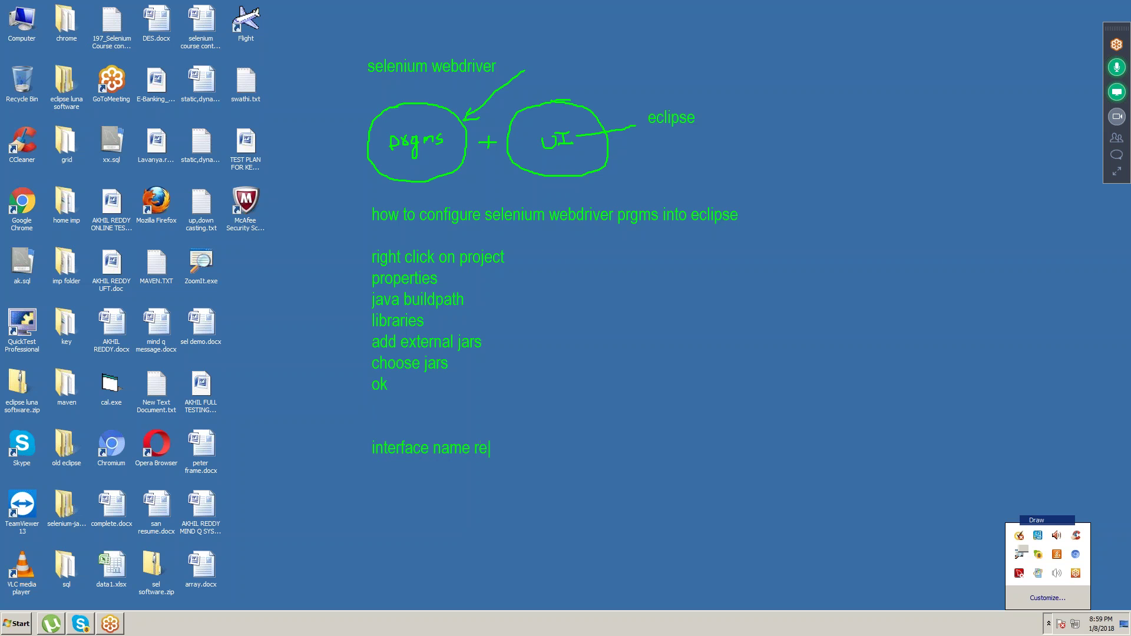
{"action": "type", "text": "ference name=new classname();"}
{"action": "key", "text": "Return"}
Step: Add the example line "webdriver wd=new firefoxdriver();" under the syntax and leave the on-screen drawing mode
{"action": "type", "text": "we"}
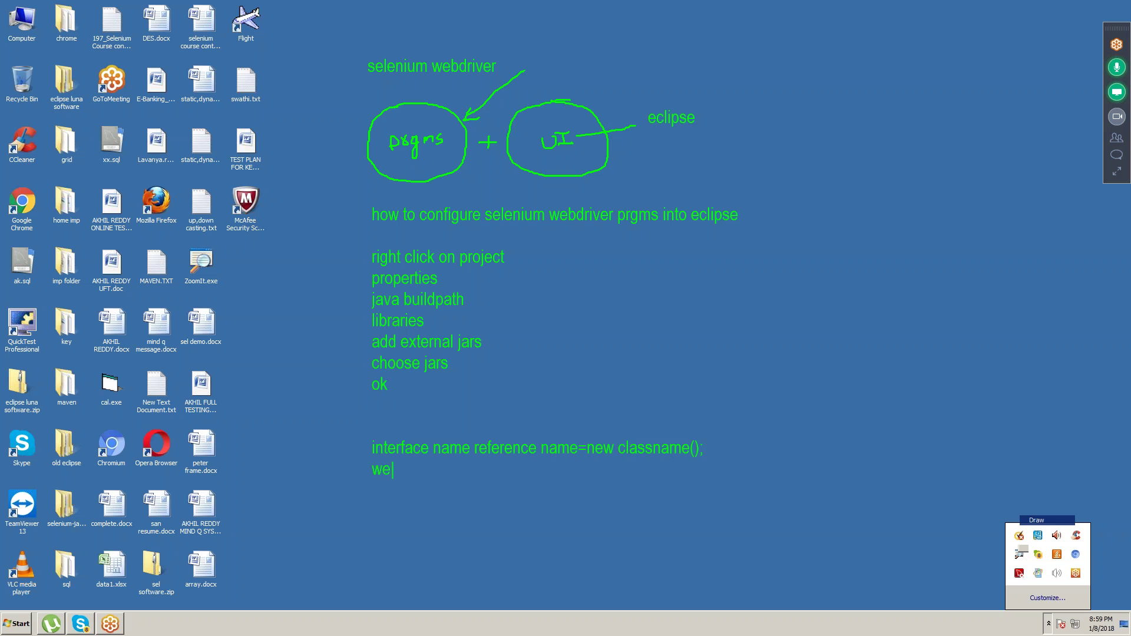
{"action": "type", "text": "bdriver wd=new"}
{"action": "type", "text": "f"}
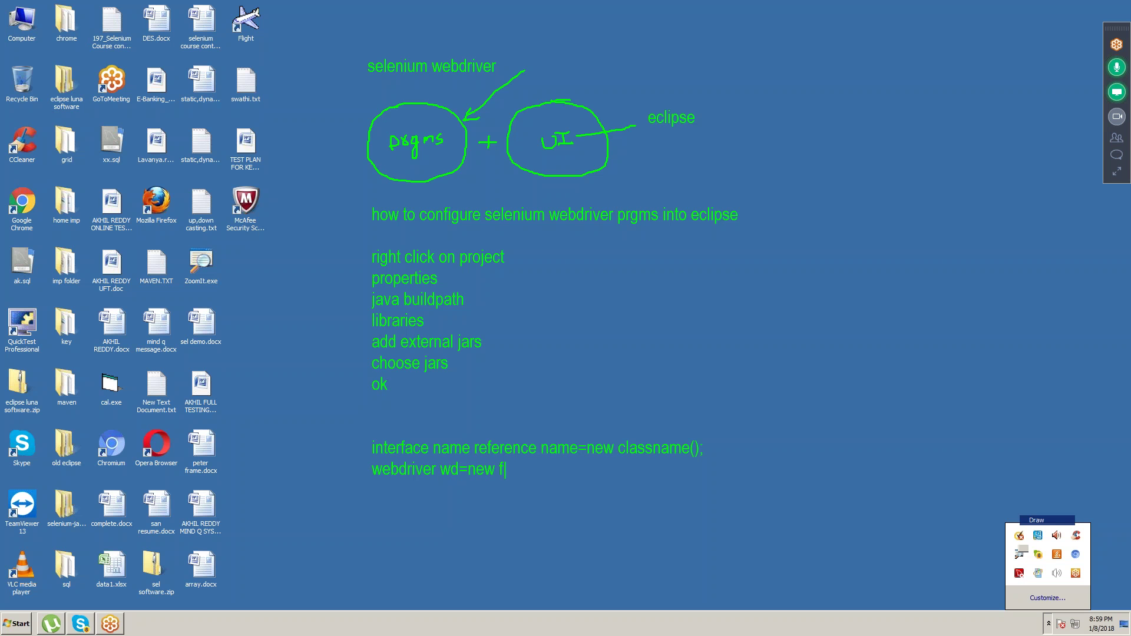
{"action": "type", "text": "irefoxdriver()"}
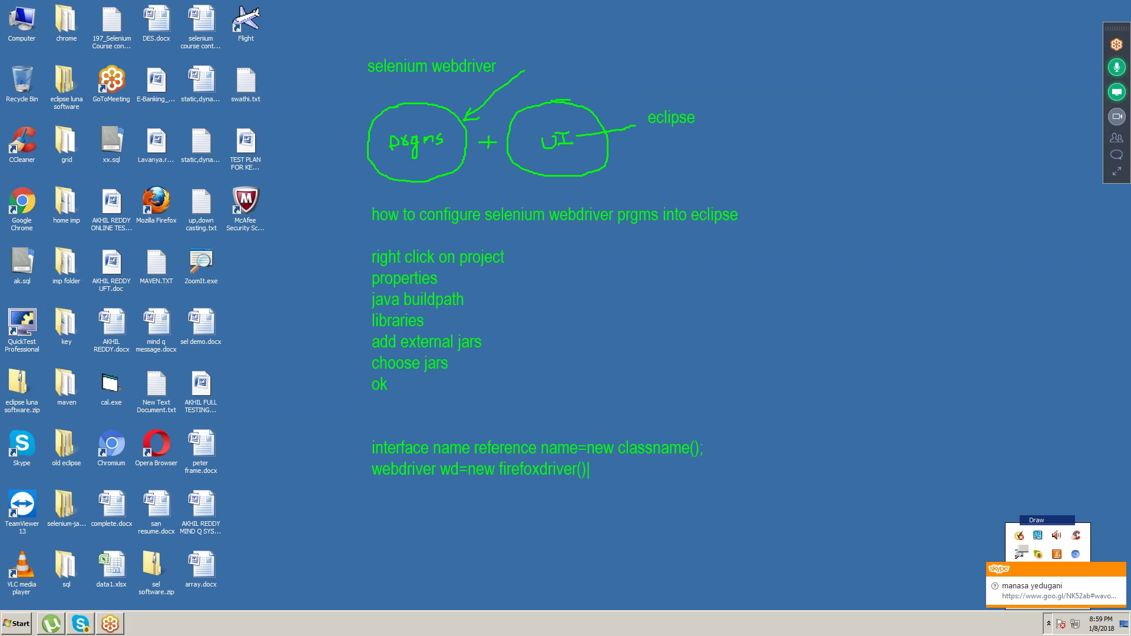
{"action": "type", "text": ";"}
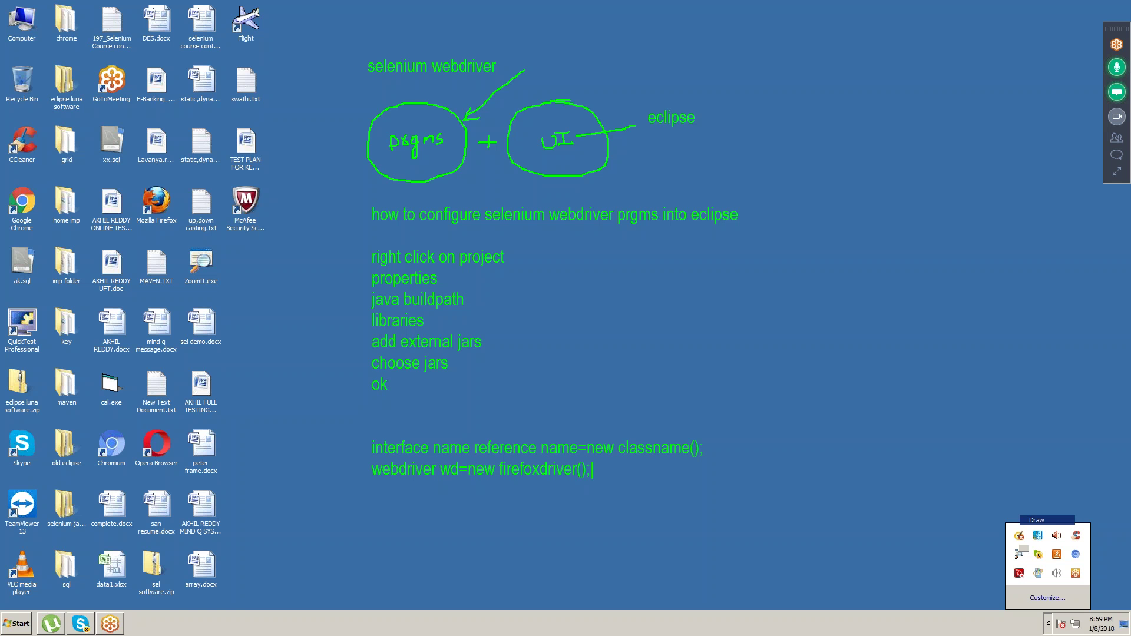
{"action": "key", "text": "Escape"}
{"action": "key", "text": "Escape"}
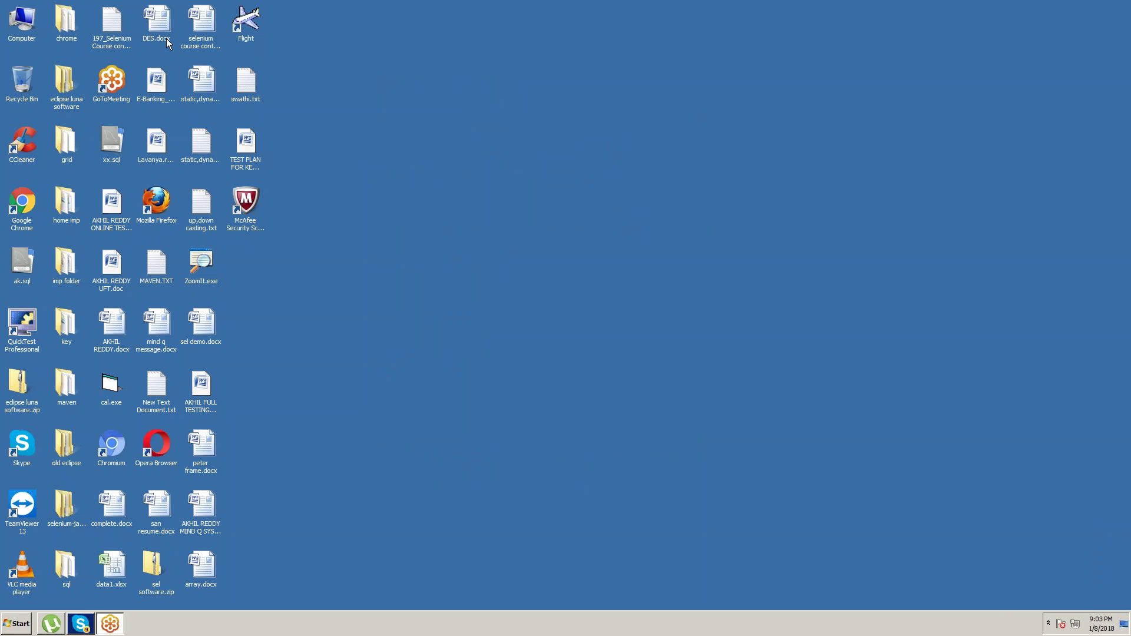
Step: Copy the libs folder from imp folder > selenium-2.21.0 > selenium-2.21.0 onto the desktop
{"action": "double_click", "coordinate": [61, 271]}
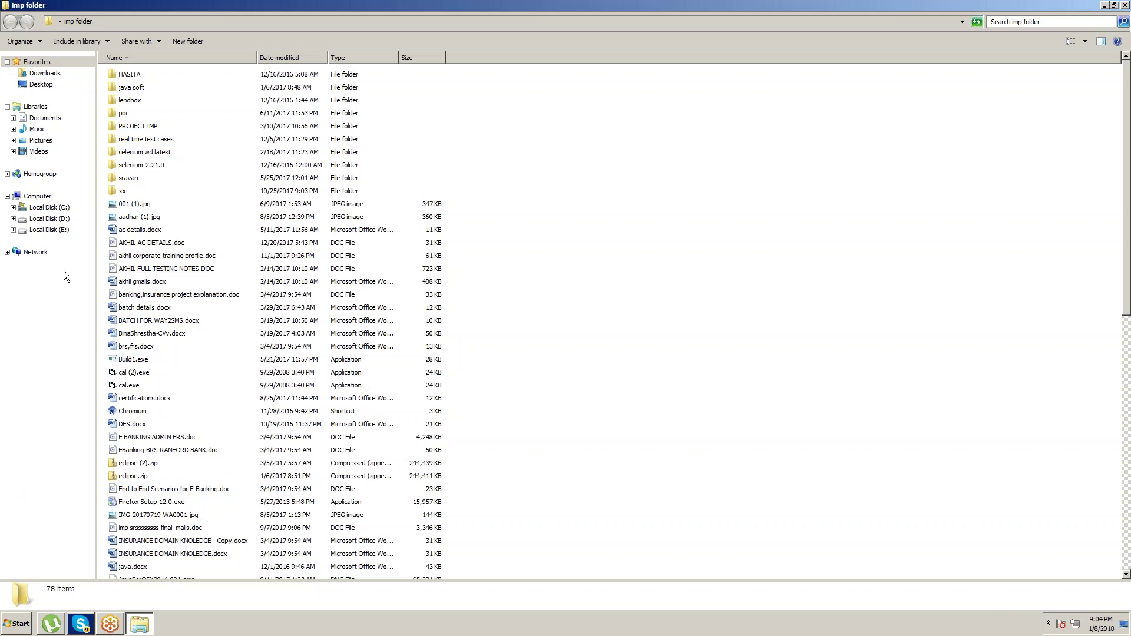
{"action": "double_click", "coordinate": [140, 166]}
{"action": "double_click", "coordinate": [140, 75]}
{"action": "double_click", "coordinate": [124, 75]}
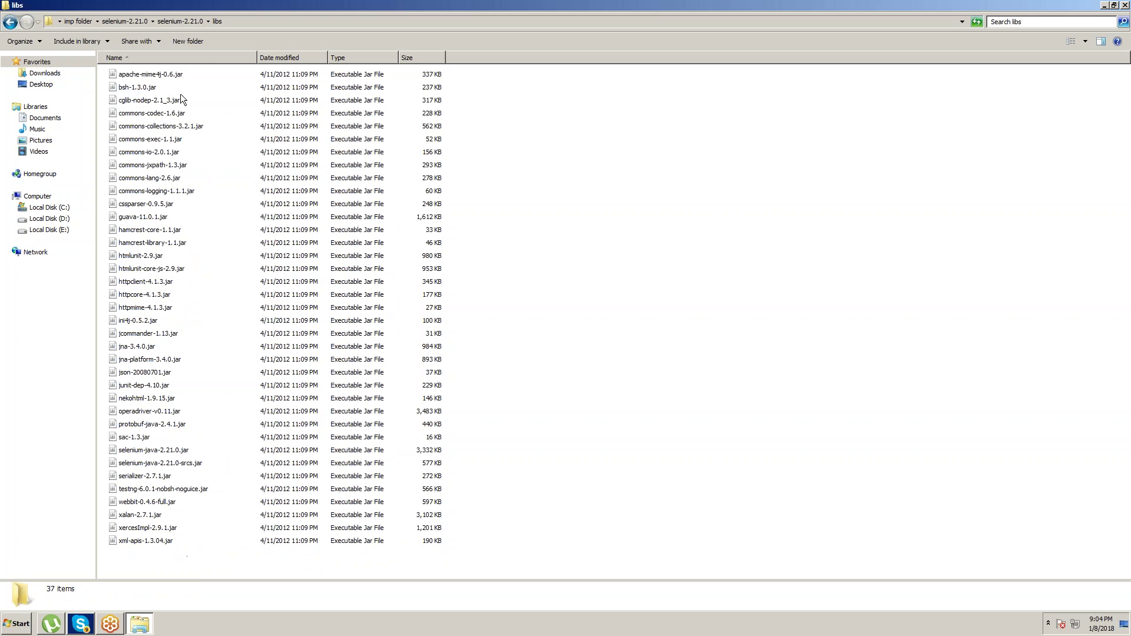
{"action": "left_click", "coordinate": [9, 23]}
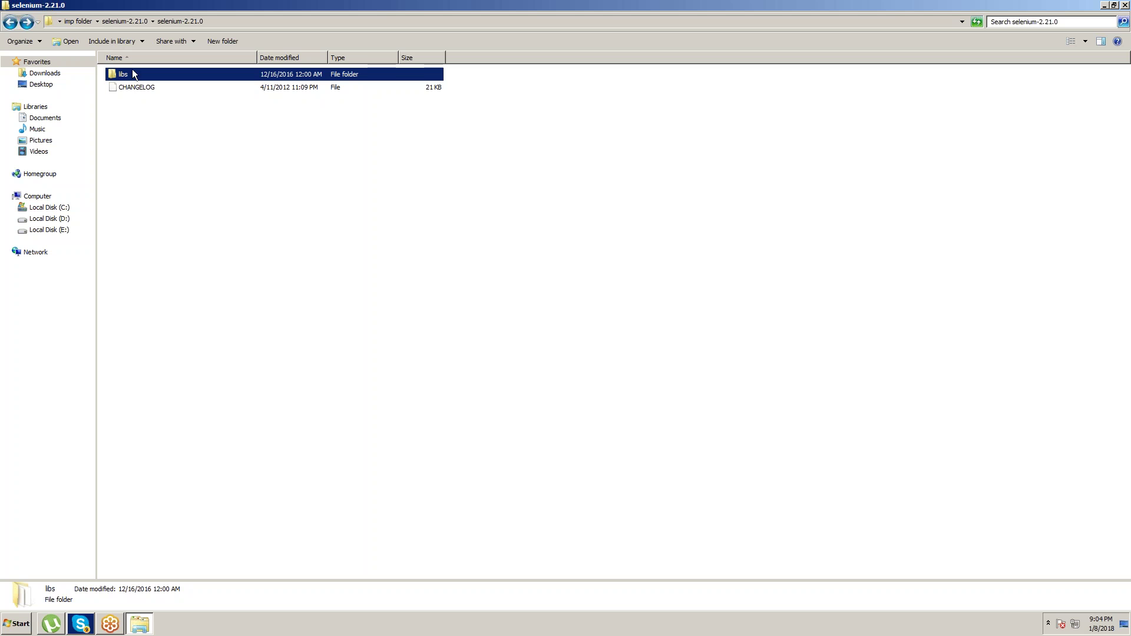
{"action": "right_click", "coordinate": [132, 68]}
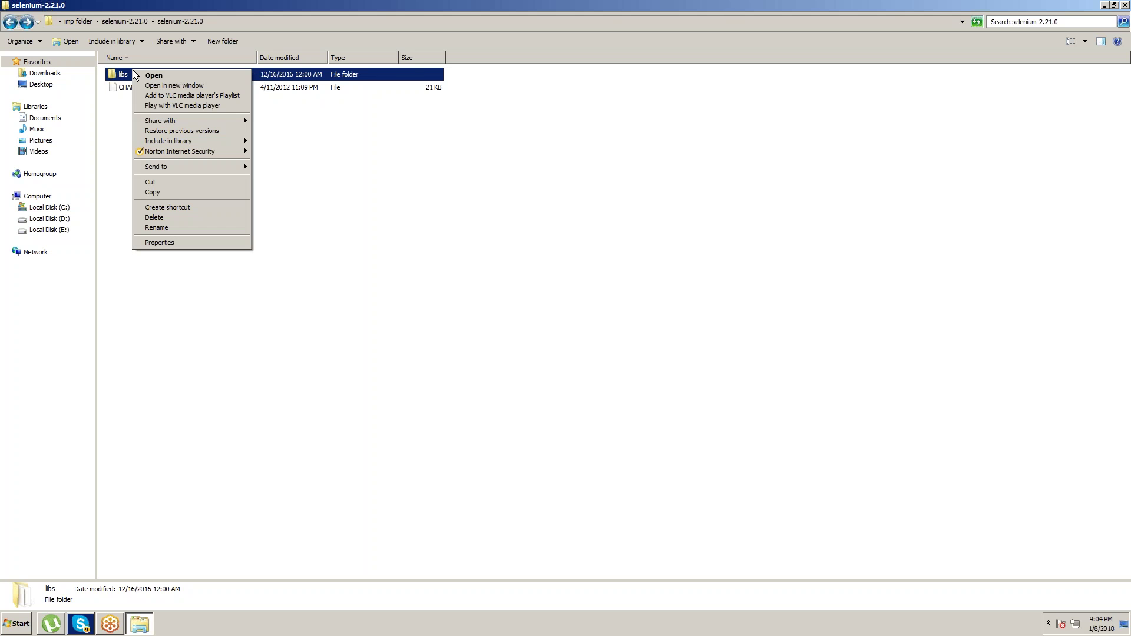
{"action": "left_click", "coordinate": [179, 194]}
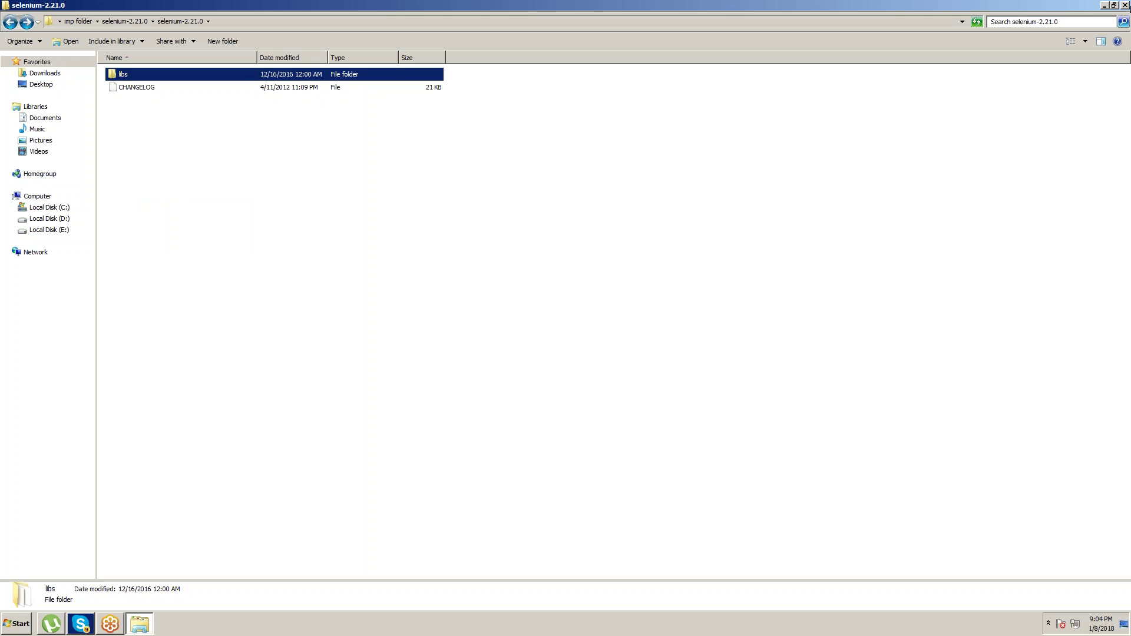
{"action": "left_click", "coordinate": [1125, 5]}
{"action": "right_click", "coordinate": [416, 171]}
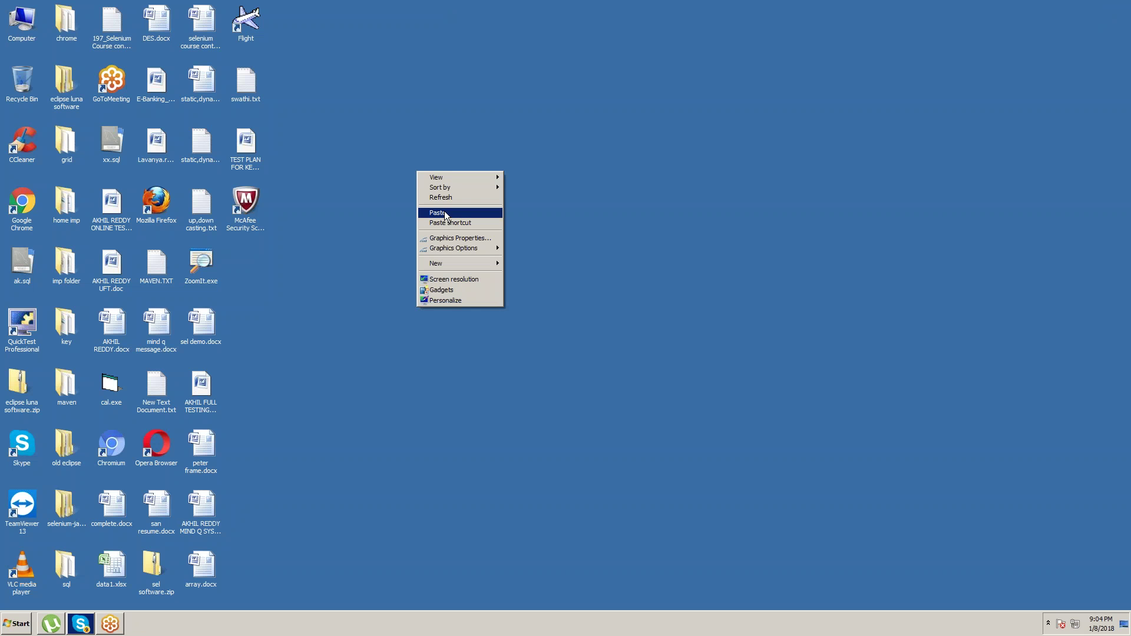
{"action": "left_click", "coordinate": [445, 214]}
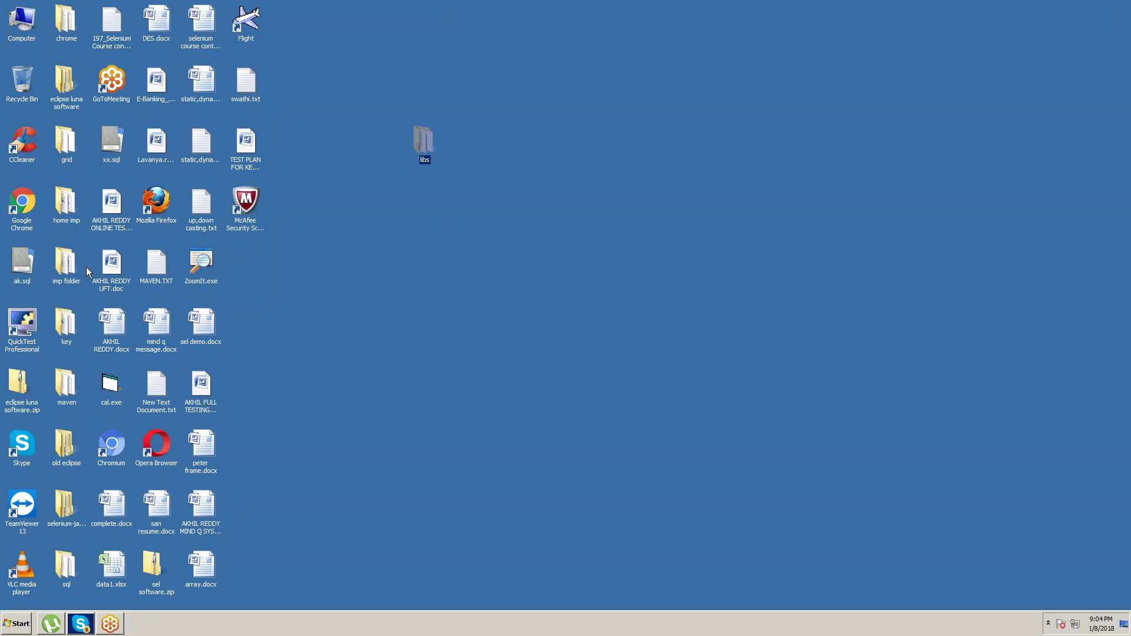
Step: Launch eclipse.exe from the eclipse folder inside eclipse luna software, allowing it to run, and close the folder window
{"action": "double_click", "coordinate": [59, 82]}
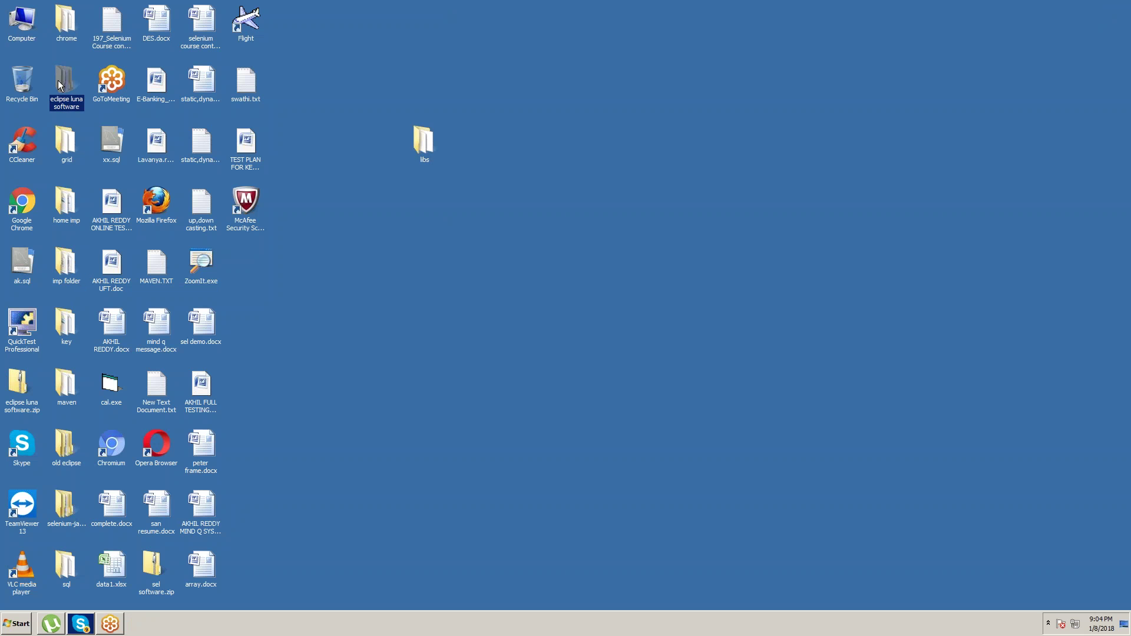
{"action": "left_click", "coordinate": [127, 74]}
{"action": "double_click", "coordinate": [127, 74]}
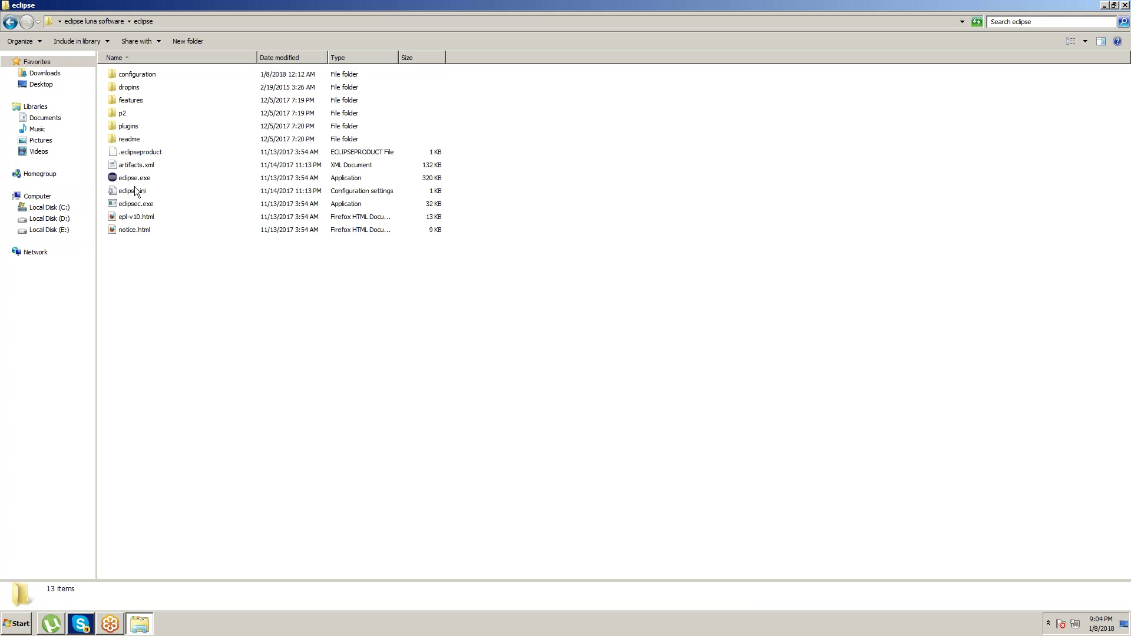
{"action": "double_click", "coordinate": [131, 177]}
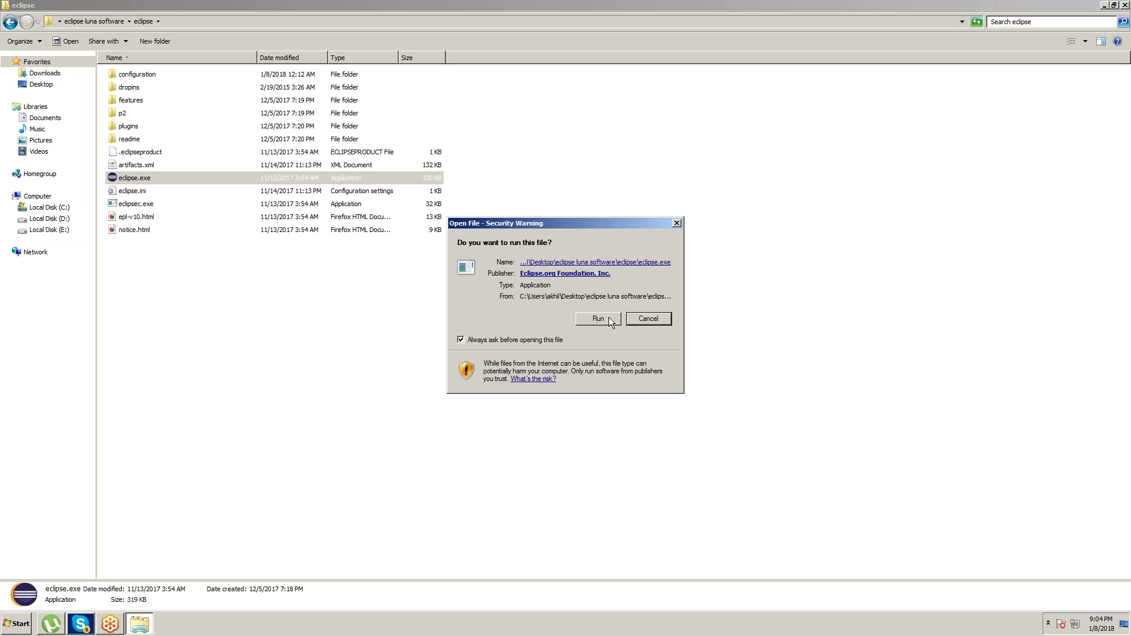
{"action": "left_click", "coordinate": [598, 319]}
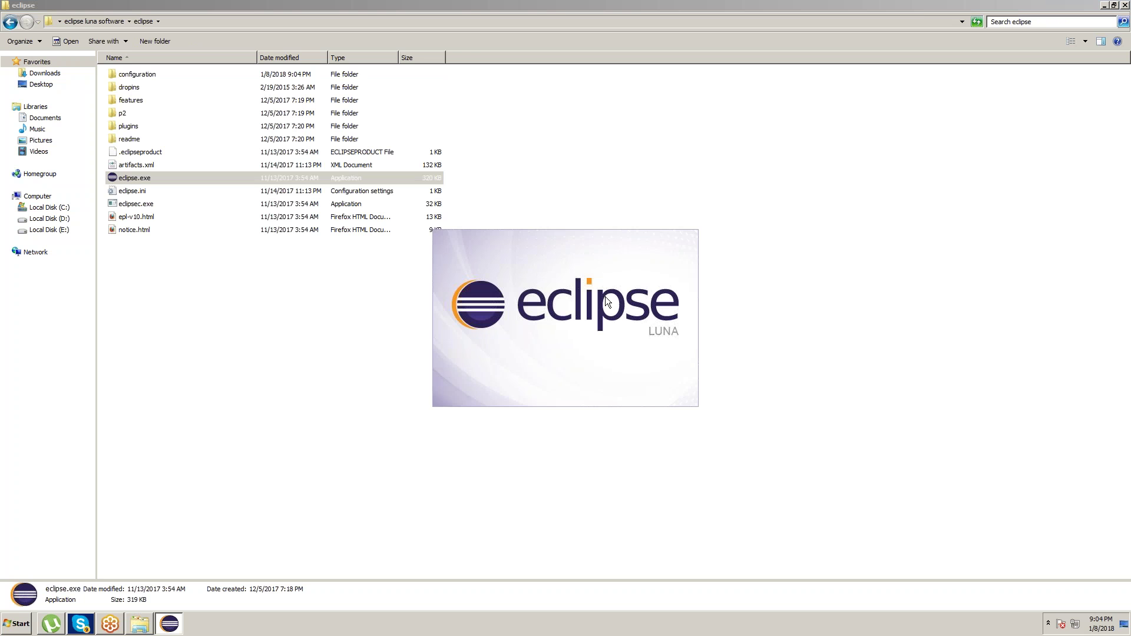
{"action": "left_click", "coordinate": [1124, 5]}
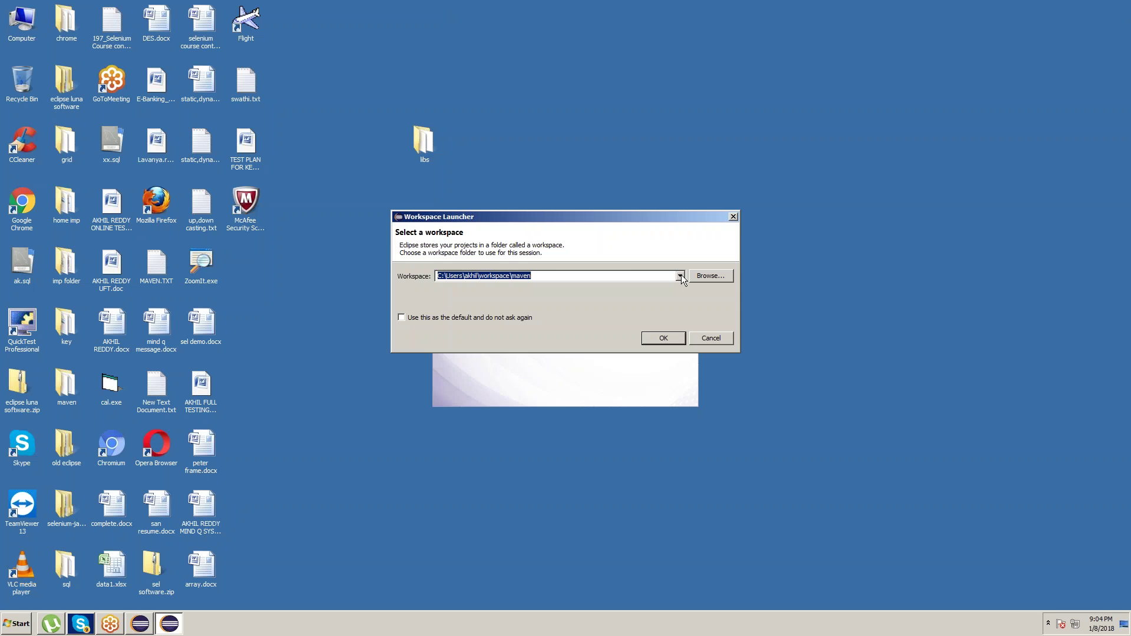
Step: Open Eclipse with the existing 11am workspace and maximize its window
{"action": "left_click", "coordinate": [680, 277]}
{"action": "left_click", "coordinate": [585, 294]}
{"action": "left_click", "coordinate": [654, 337]}
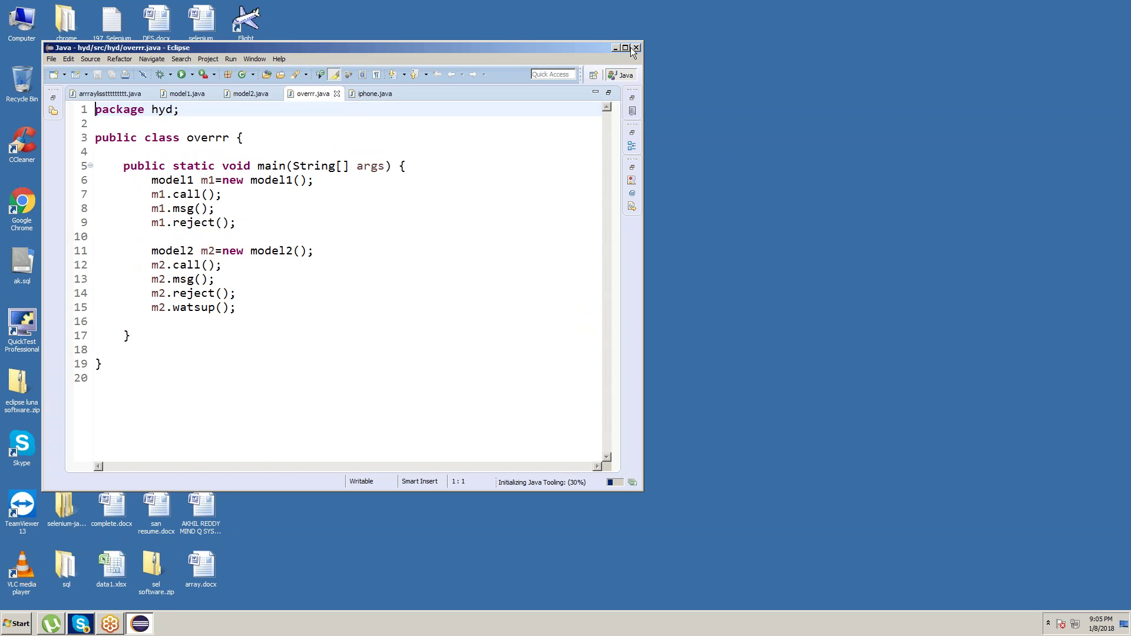
{"action": "left_click", "coordinate": [626, 48]}
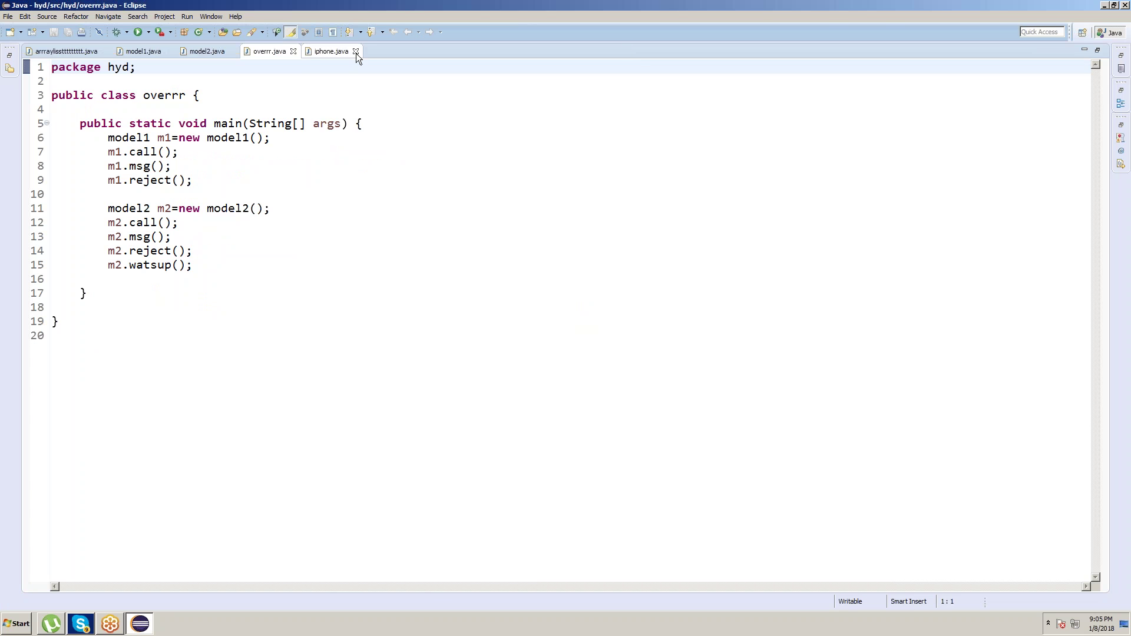
Step: Close all the open Java file editors, from iphone.java through to the array list class
{"action": "middle_click", "coordinate": [315, 51]}
{"action": "middle_click", "coordinate": [247, 51]}
{"action": "middle_click", "coordinate": [232, 52]}
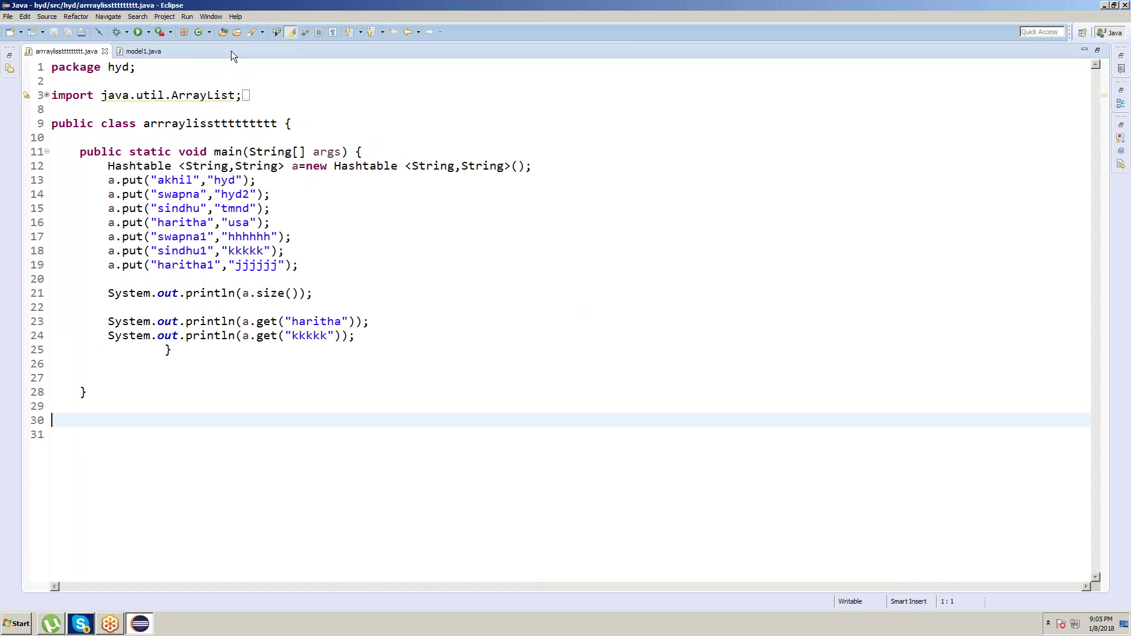
{"action": "middle_click", "coordinate": [171, 50]}
{"action": "left_click", "coordinate": [106, 51]}
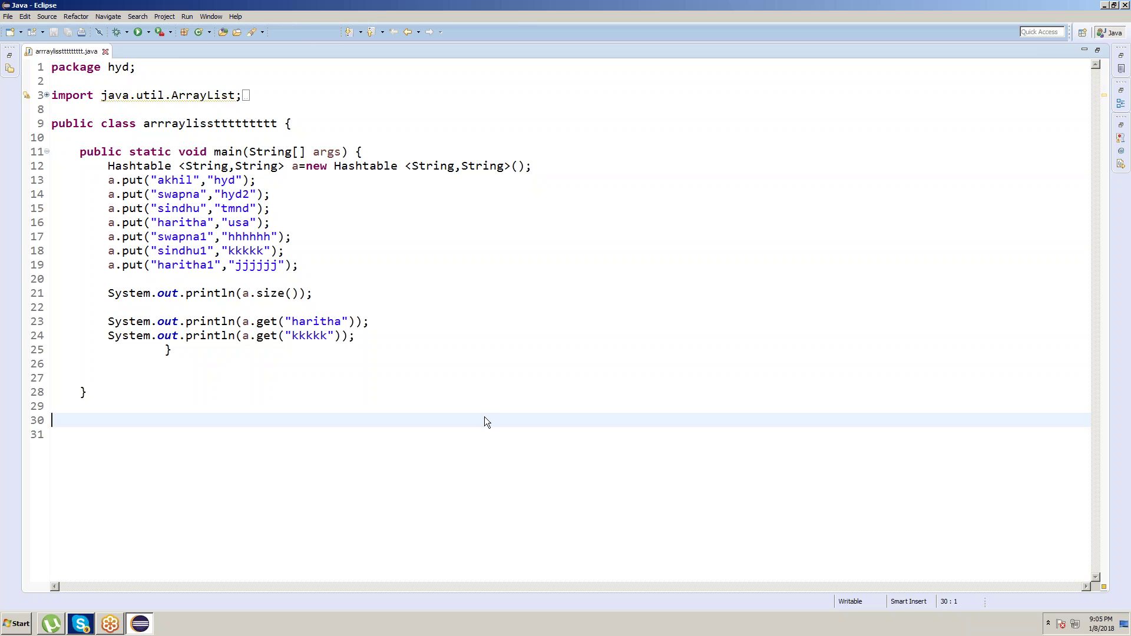
{"action": "left_click", "coordinate": [86, 52]}
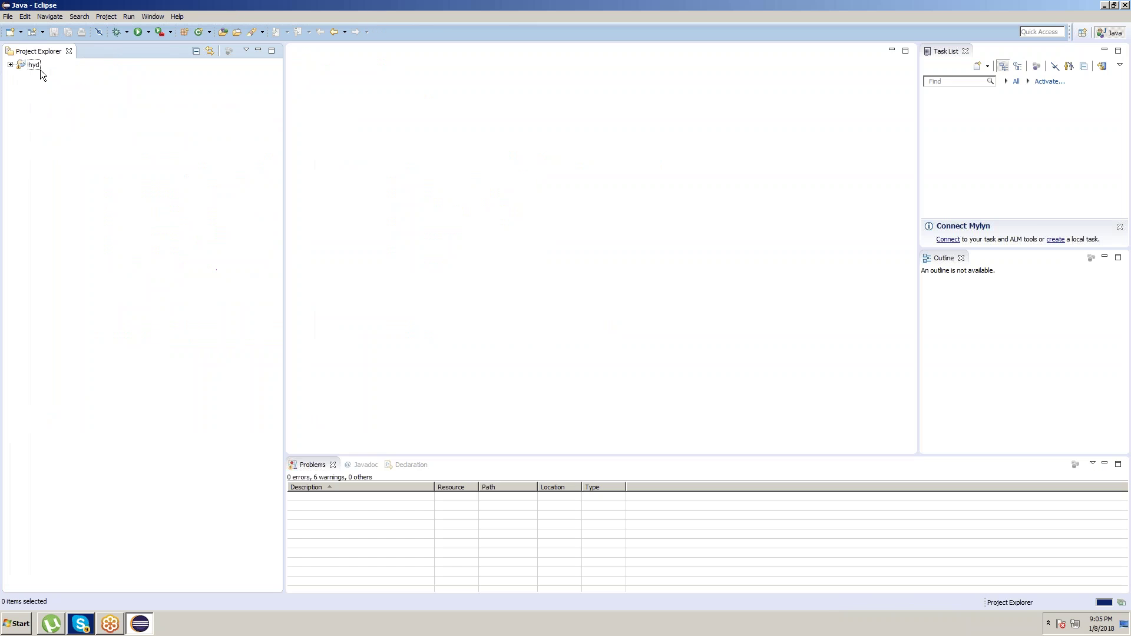
Step: Remove the hyd project from the workspace without deleting its contents on disk
{"action": "left_click", "coordinate": [33, 64]}
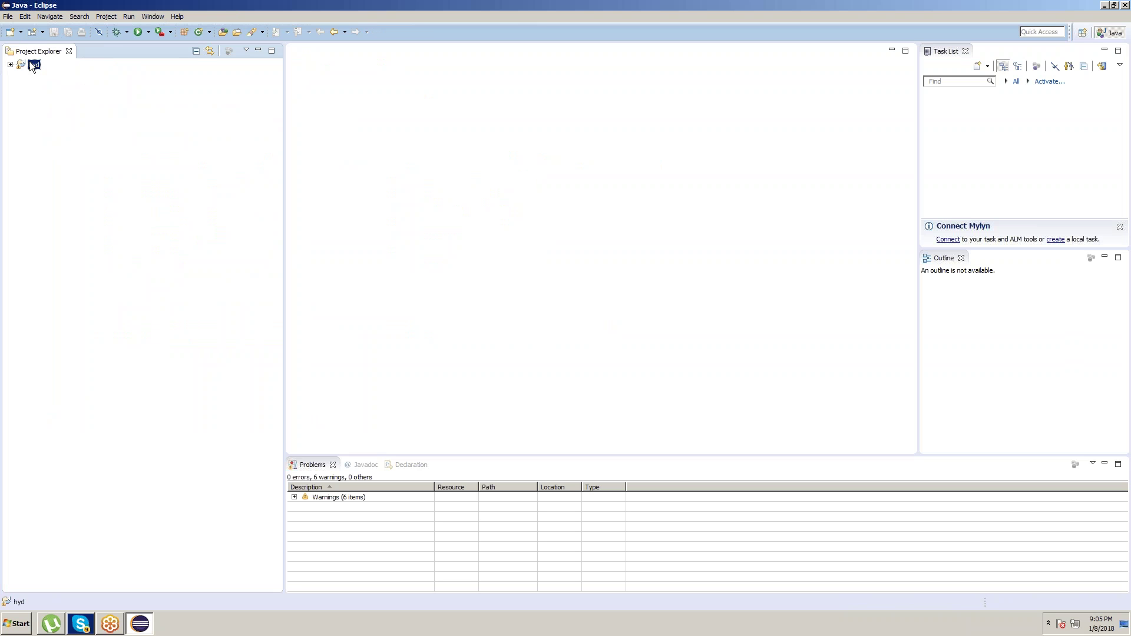
{"action": "right_click", "coordinate": [33, 66]}
{"action": "left_click", "coordinate": [71, 146]}
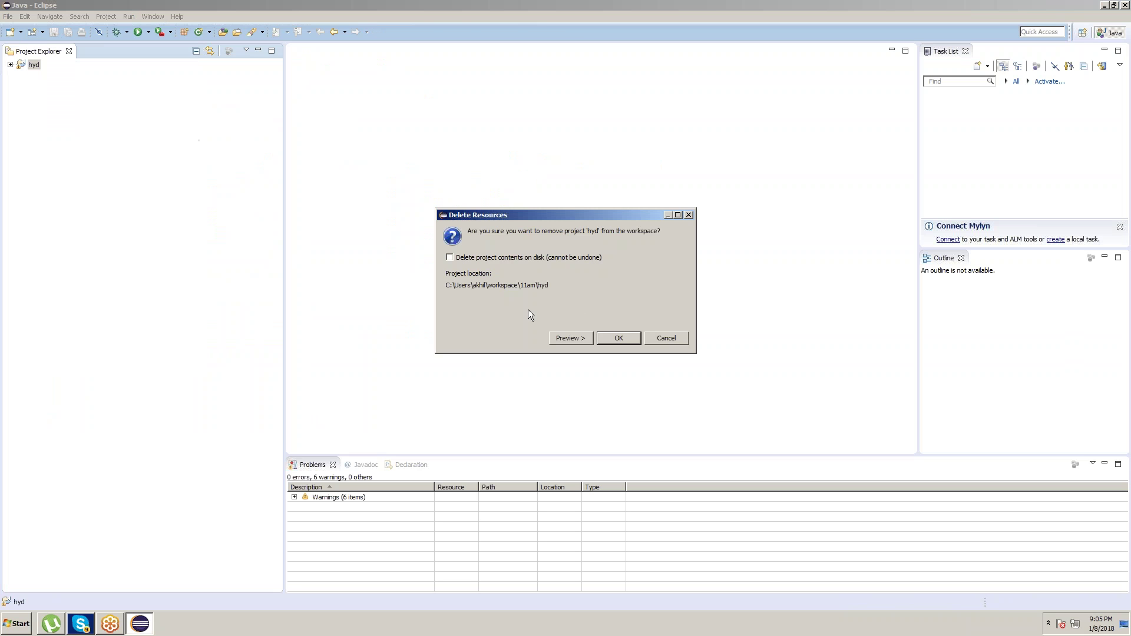
{"action": "left_click", "coordinate": [618, 337]}
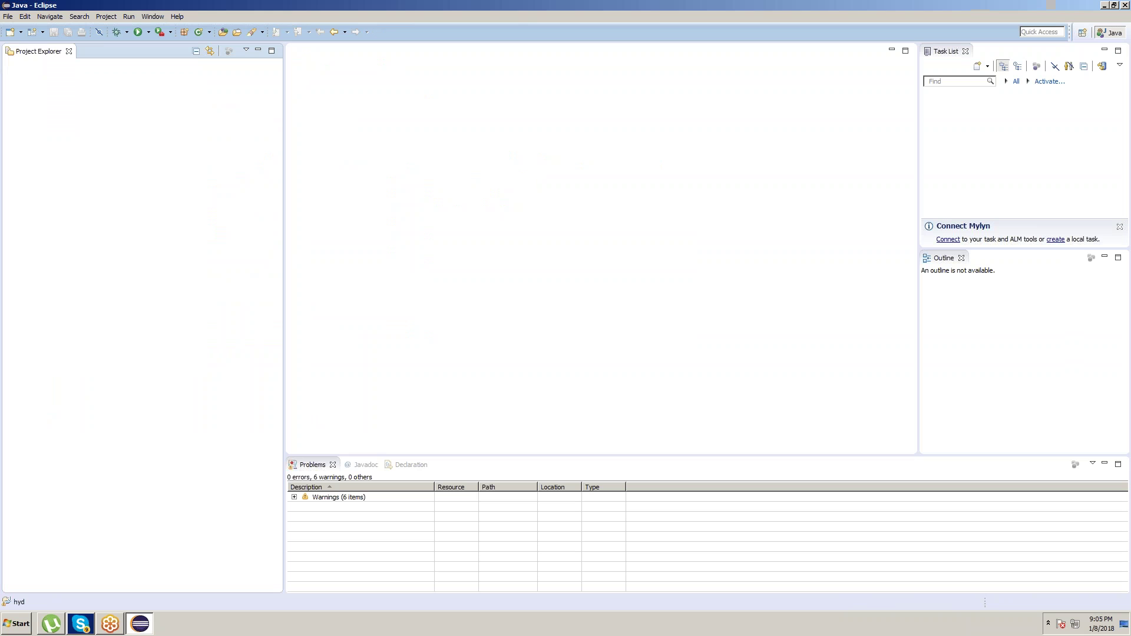
Step: Create a new Java project named sel in the default location with the JavaSE-1.7 execution environment
{"action": "right_click", "coordinate": [53, 86]}
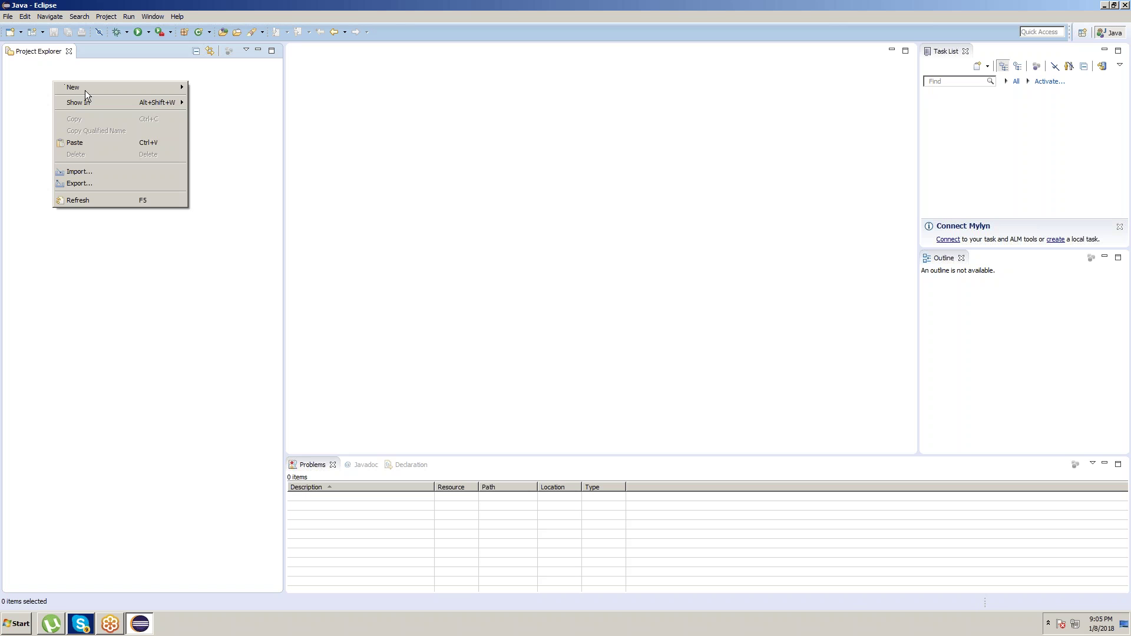
{"action": "mouse_move", "coordinate": [70, 88]}
{"action": "left_click", "coordinate": [255, 91]}
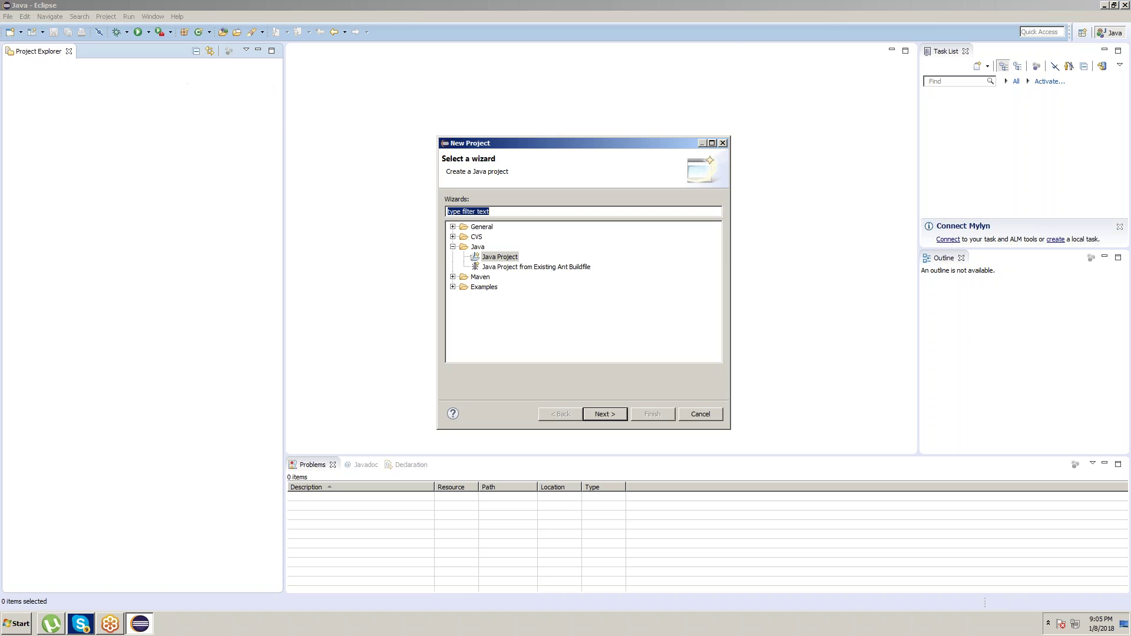
{"action": "left_click", "coordinate": [502, 258]}
{"action": "left_click", "coordinate": [607, 416]}
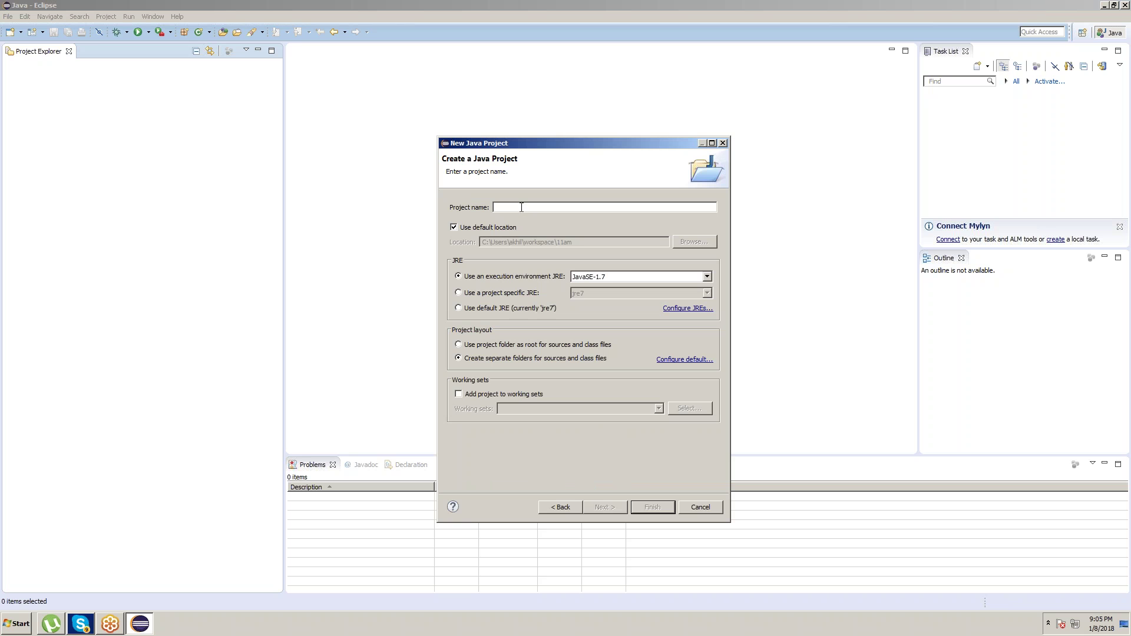
{"action": "type", "text": "sel"}
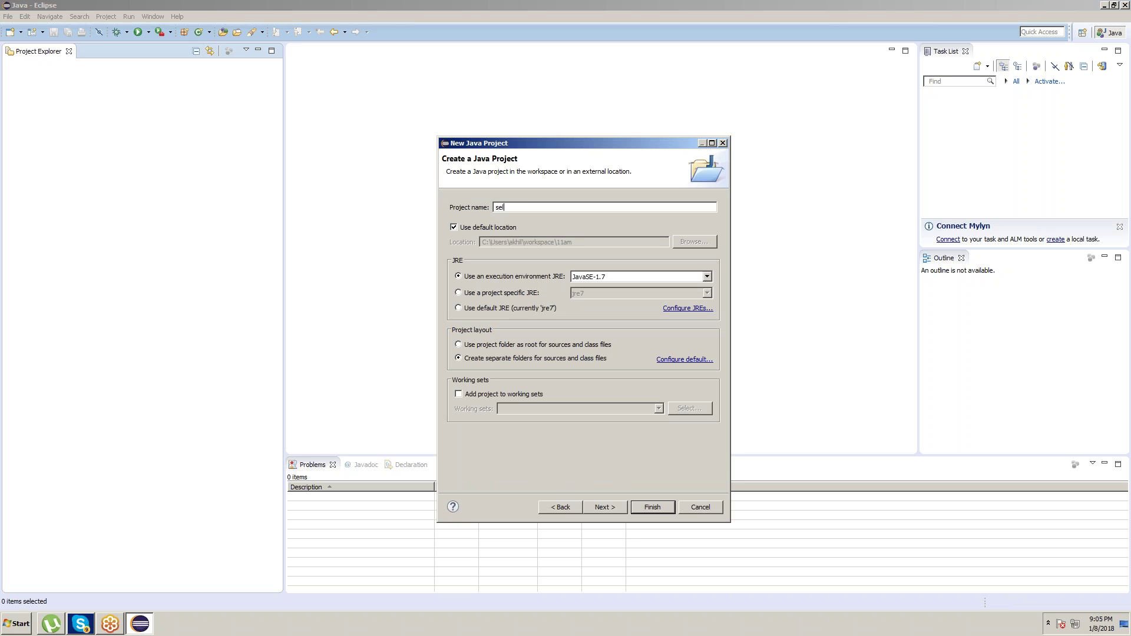
{"action": "left_click", "coordinate": [652, 507]}
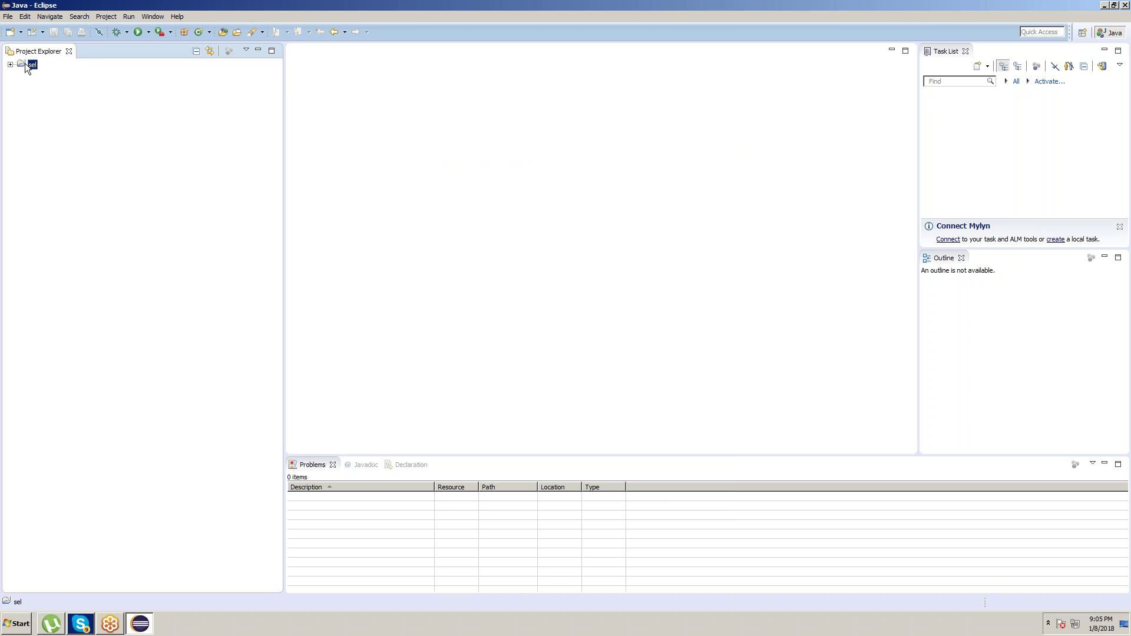
Step: Open the Java Build Path libraries in the sel project's properties and start adding external JARs
{"action": "right_click", "coordinate": [32, 66]}
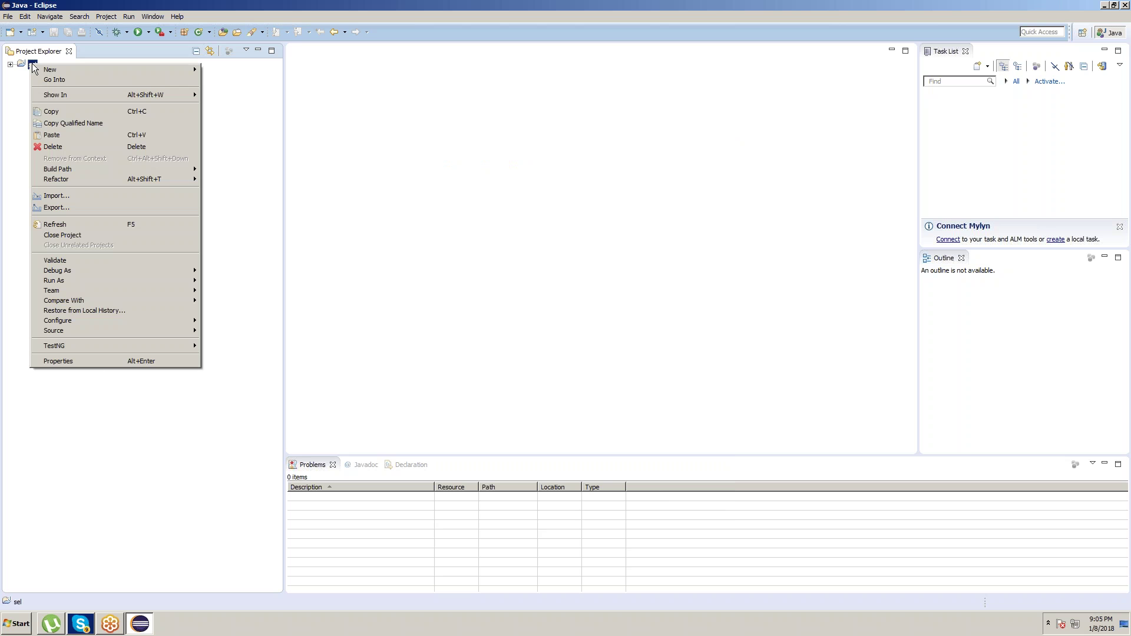
{"action": "left_click", "coordinate": [77, 361]}
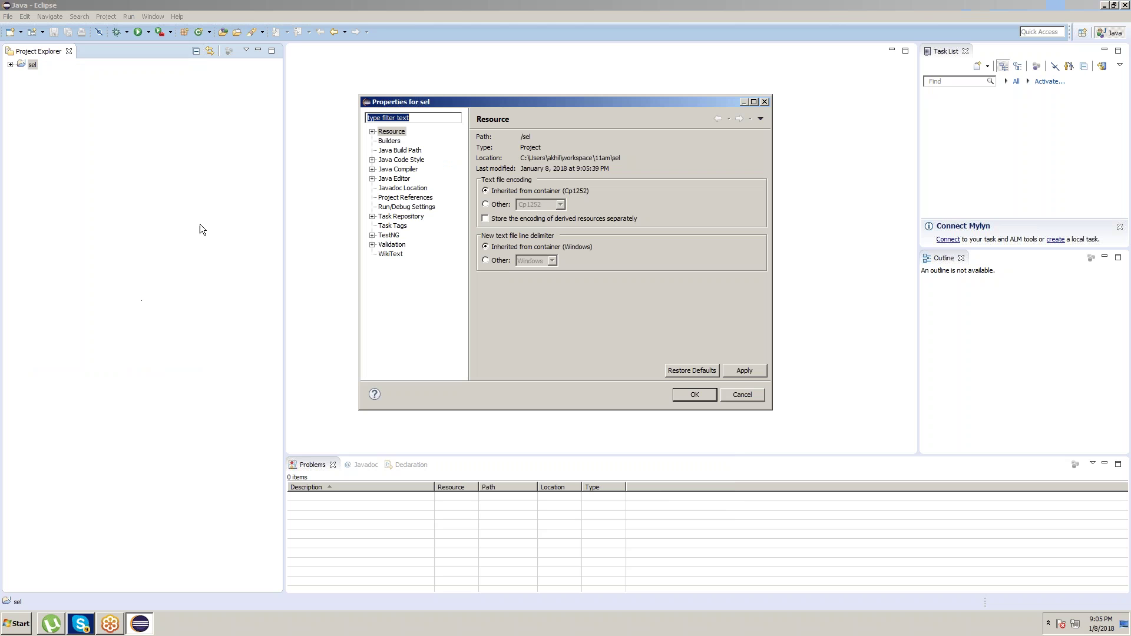
{"action": "left_click", "coordinate": [400, 151]}
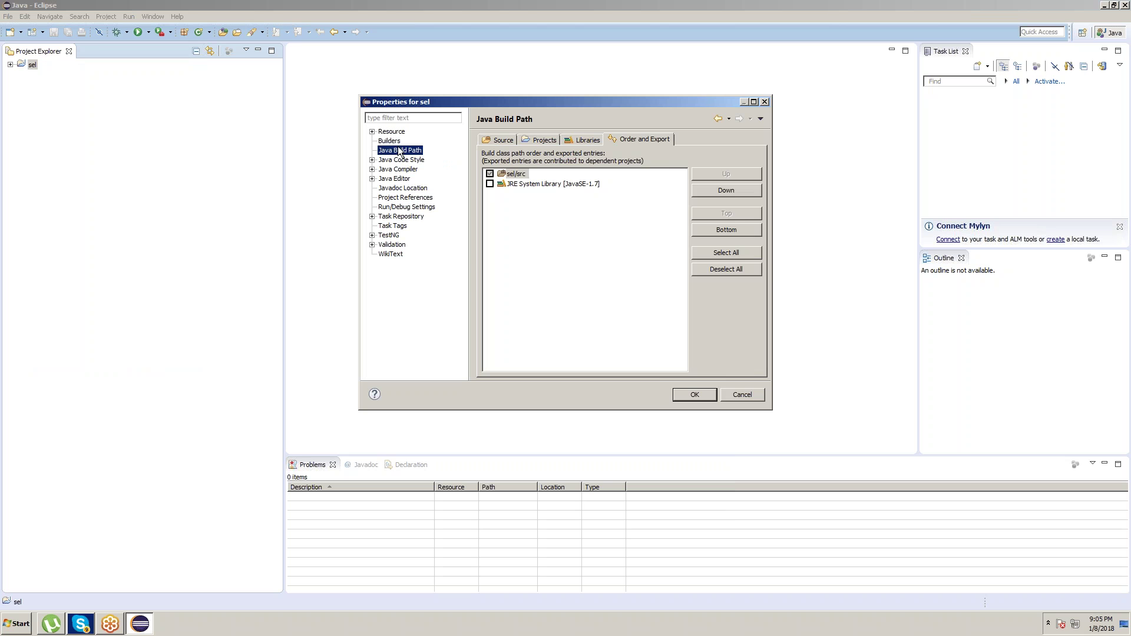
{"action": "left_click", "coordinate": [582, 141]}
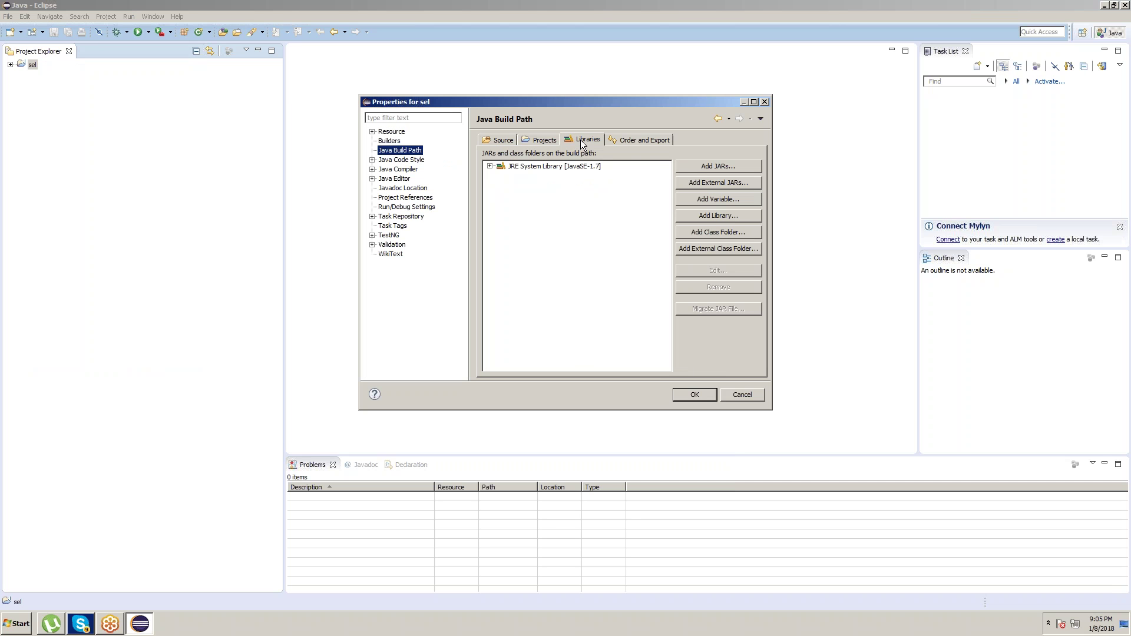
{"action": "left_click", "coordinate": [707, 183]}
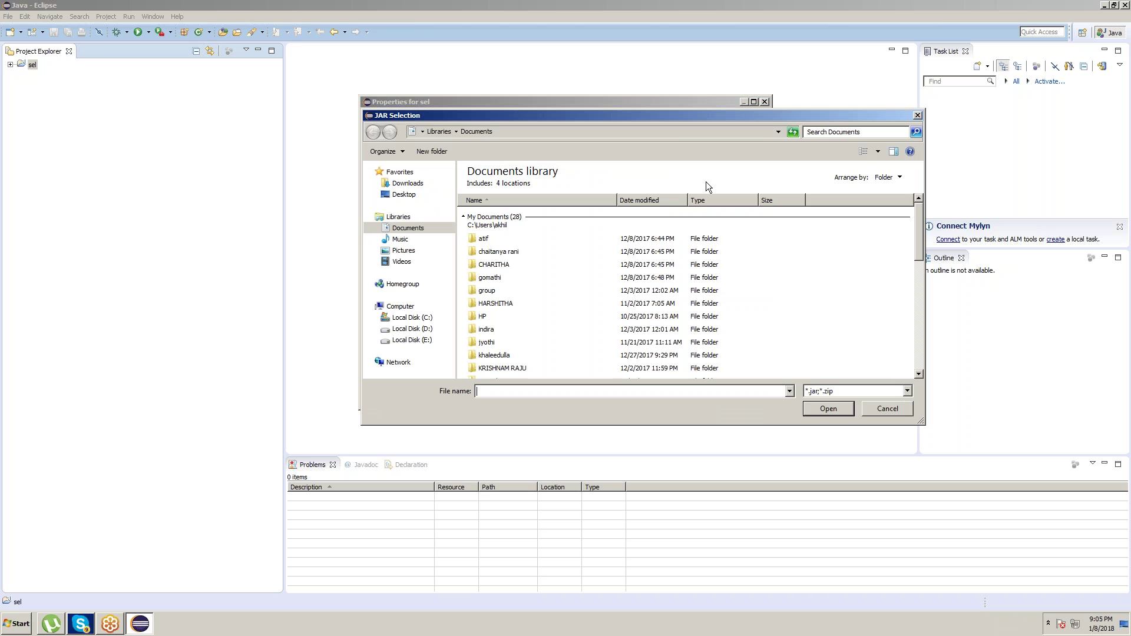
Step: Add all JARs from Desktop > selenium-java-2.21.0 > selenium-2.21.0 > selenium-2.21.0 > libs to the build path and confirm the project properties
{"action": "left_click", "coordinate": [405, 195]}
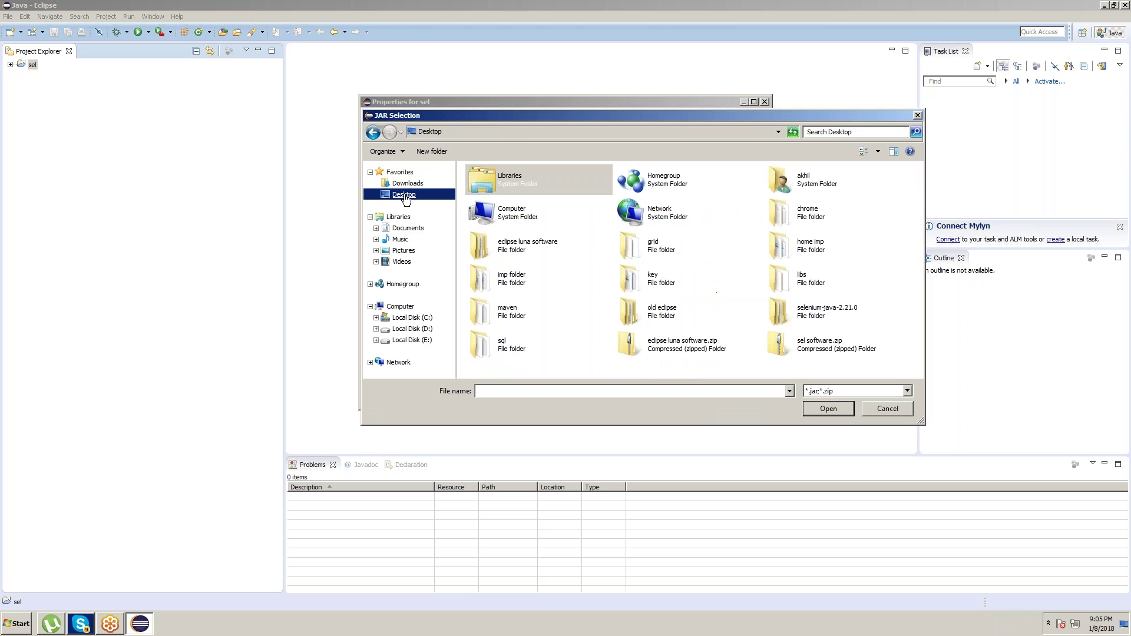
{"action": "double_click", "coordinate": [813, 308]}
{"action": "double_click", "coordinate": [495, 179]}
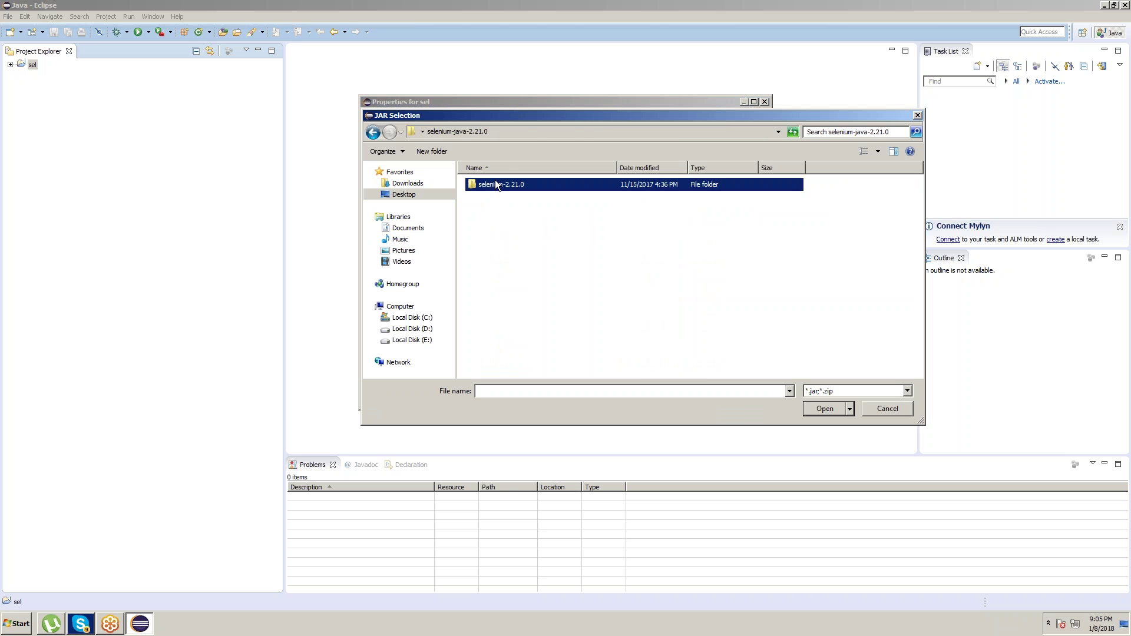
{"action": "double_click", "coordinate": [490, 183]}
{"action": "double_click", "coordinate": [490, 185]}
{"action": "left_click", "coordinate": [510, 266]}
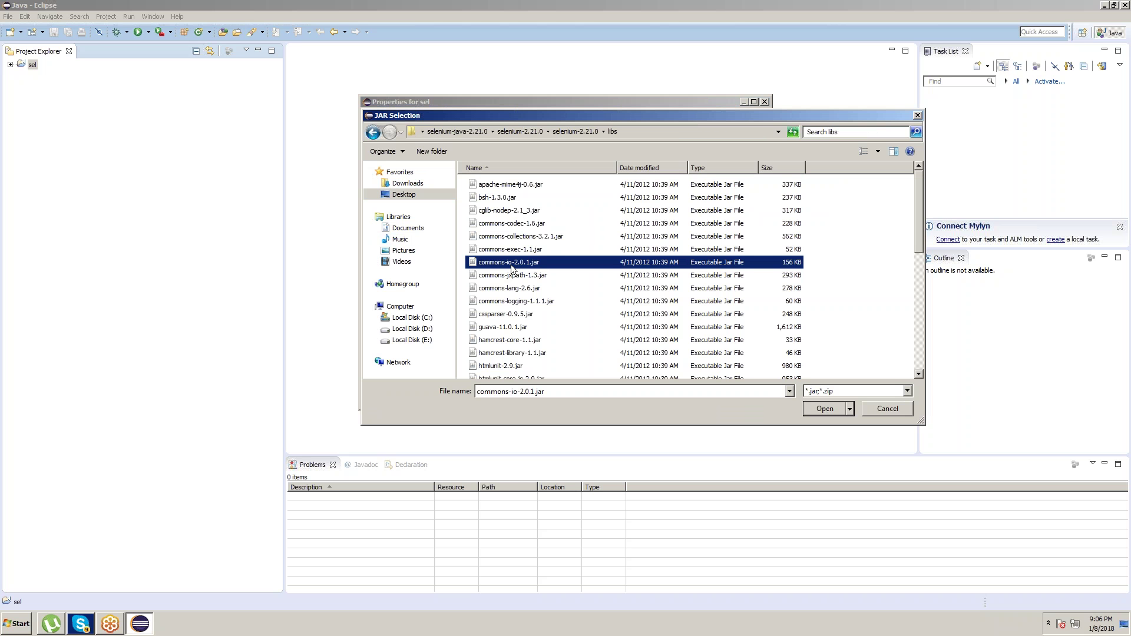
{"action": "key", "text": "ctrl+a"}
{"action": "left_click", "coordinate": [820, 407]}
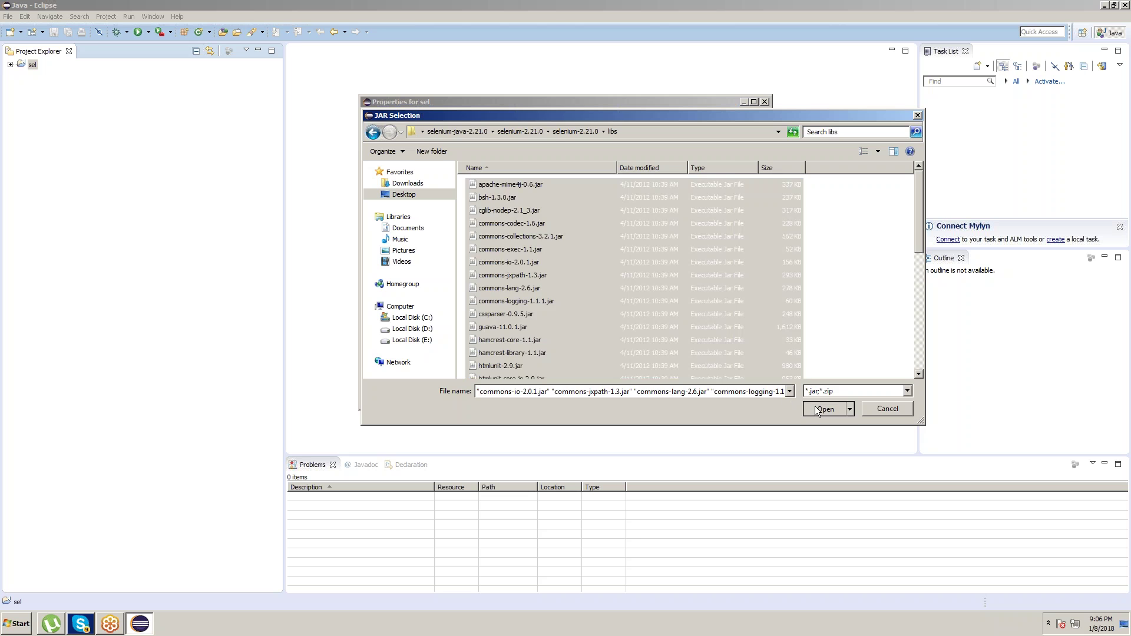
{"action": "left_click", "coordinate": [690, 395]}
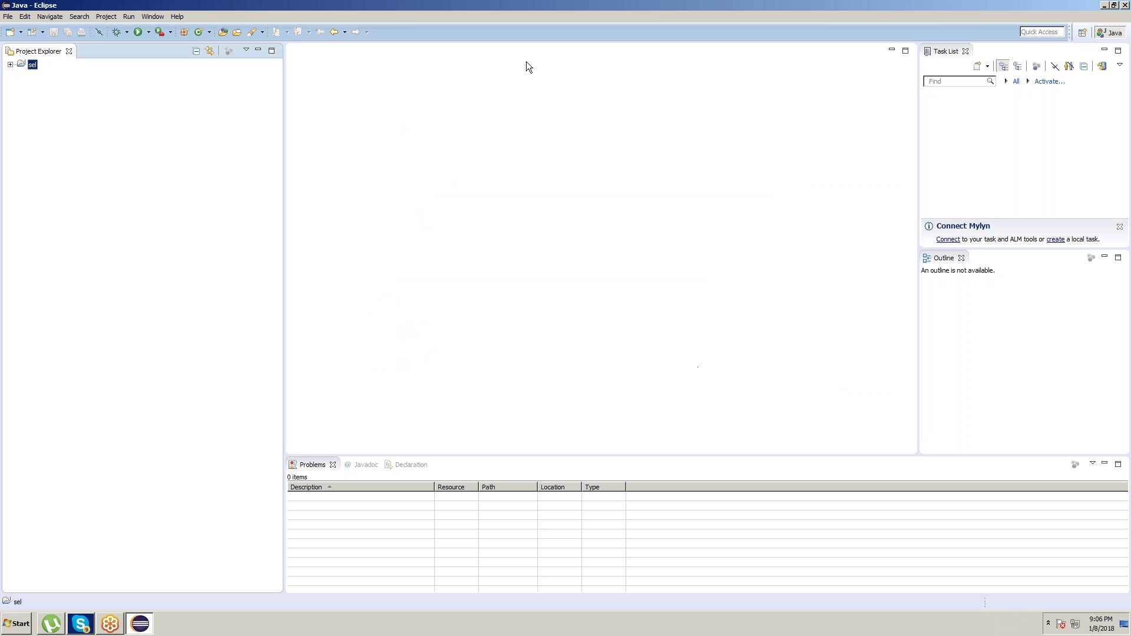
Step: Create a public class named sel1111 in the sel project's src folder, package sel, with a main method stub
{"action": "left_click", "coordinate": [10, 64]}
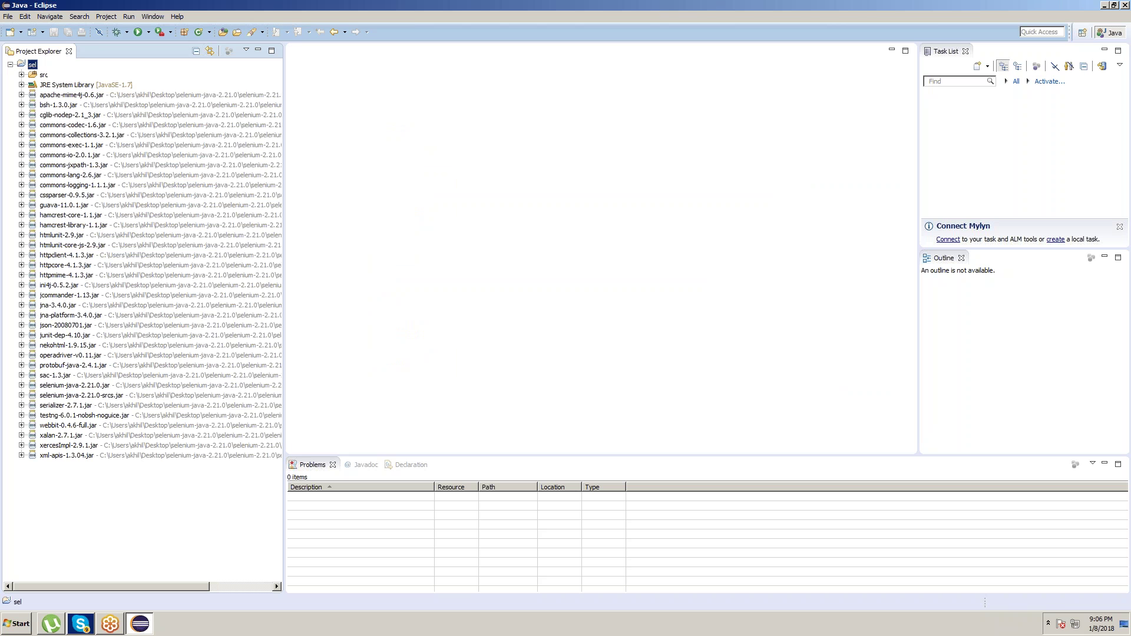
{"action": "right_click", "coordinate": [44, 75]}
{"action": "mouse_move", "coordinate": [157, 82]}
{"action": "left_click", "coordinate": [252, 109]}
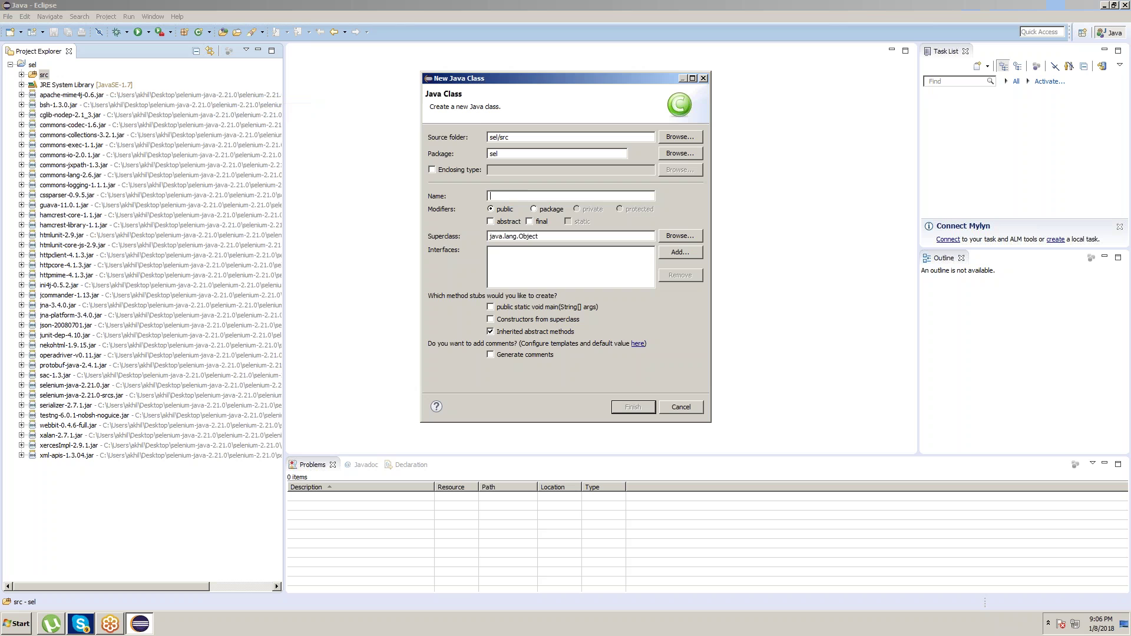
{"action": "type", "text": "sel1111"}
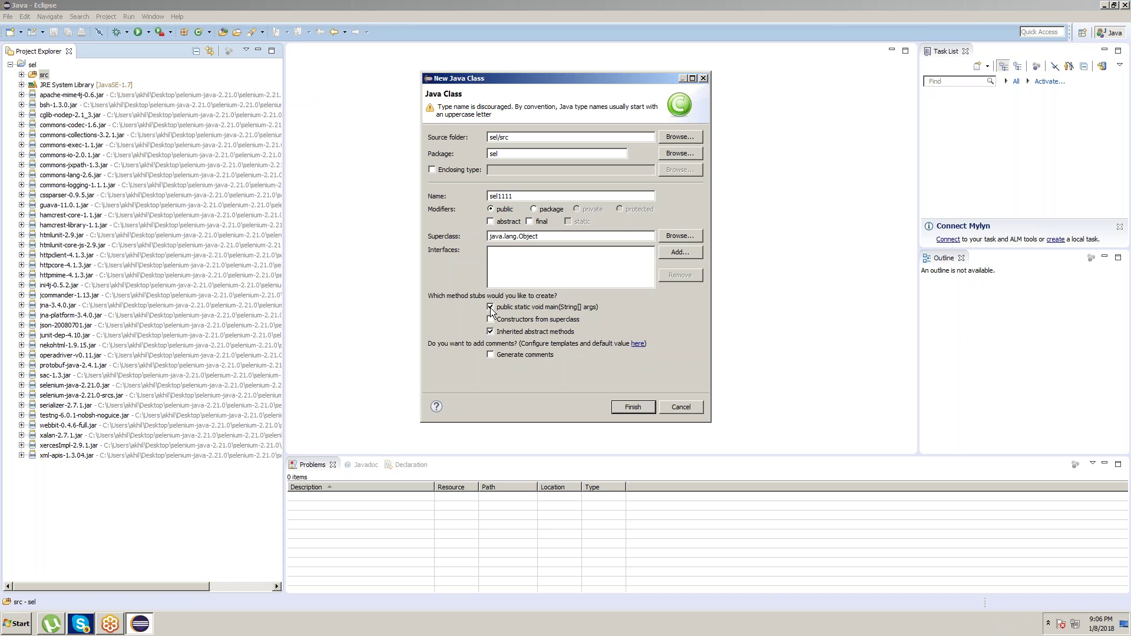
{"action": "left_click", "coordinate": [628, 409]}
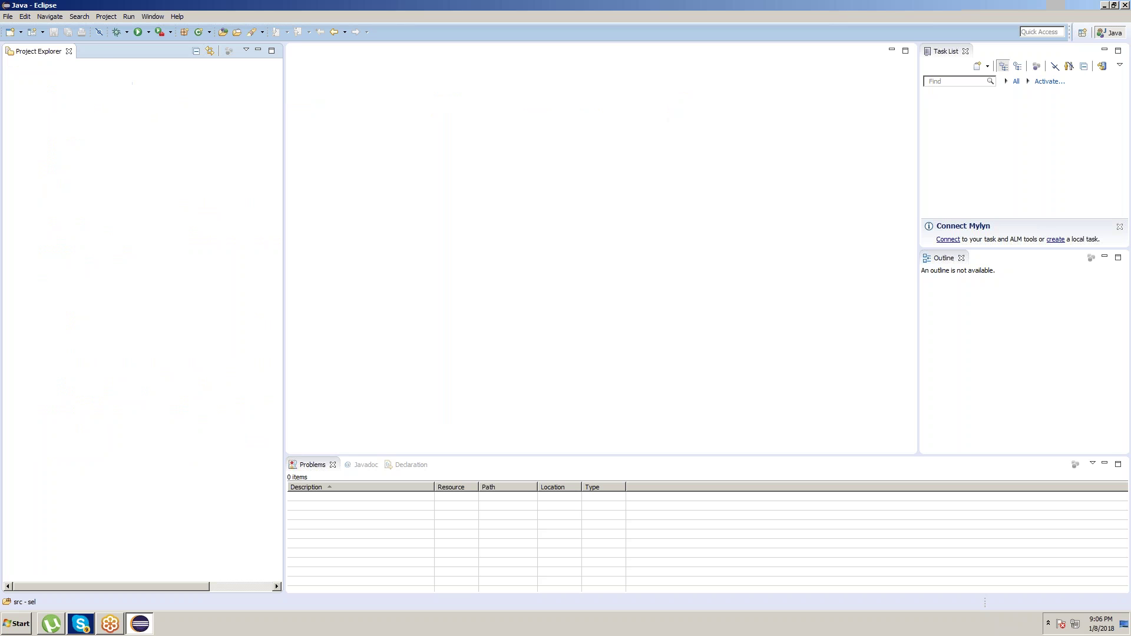
Step: Replace the TODO comment in the main method with the statement webdriver wd=new firefoxdriver();
{"action": "left_click_drag", "start_coordinate": [373, 140], "coordinate": [610, 124]}
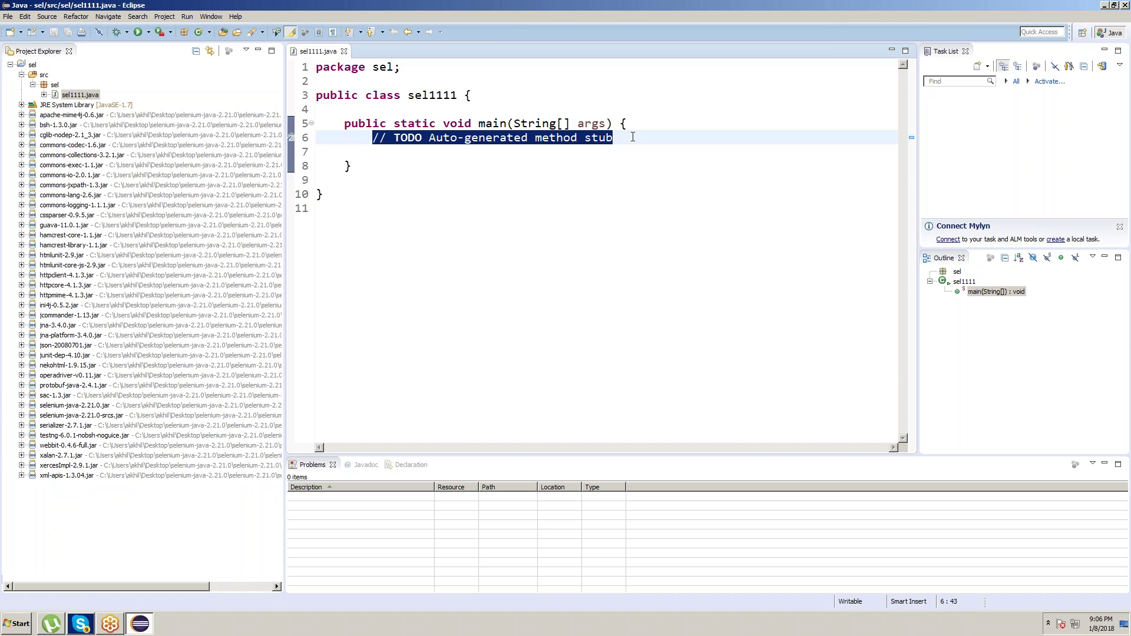
{"action": "key", "text": "Delete"}
{"action": "type", "text": "webdriver wd=new firefoxdriver"}
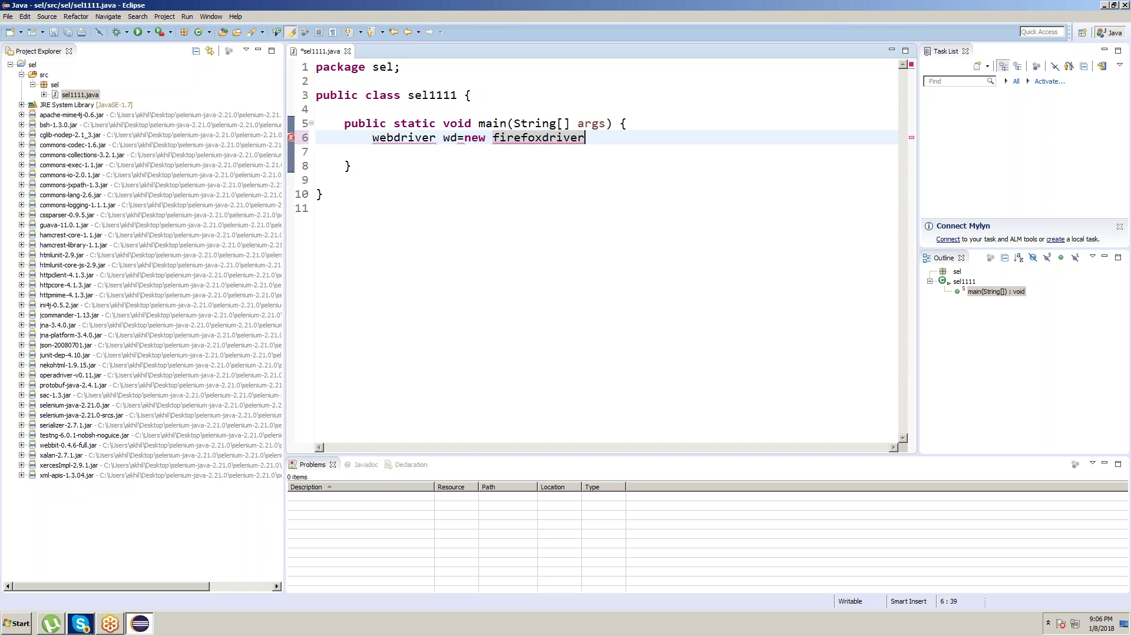
{"action": "type", "text": "();"}
{"action": "key", "text": "Return"}
Step: Add the statement wd.get("http:gmail.com"); below the driver declaration
{"action": "type", "text": "wd."}
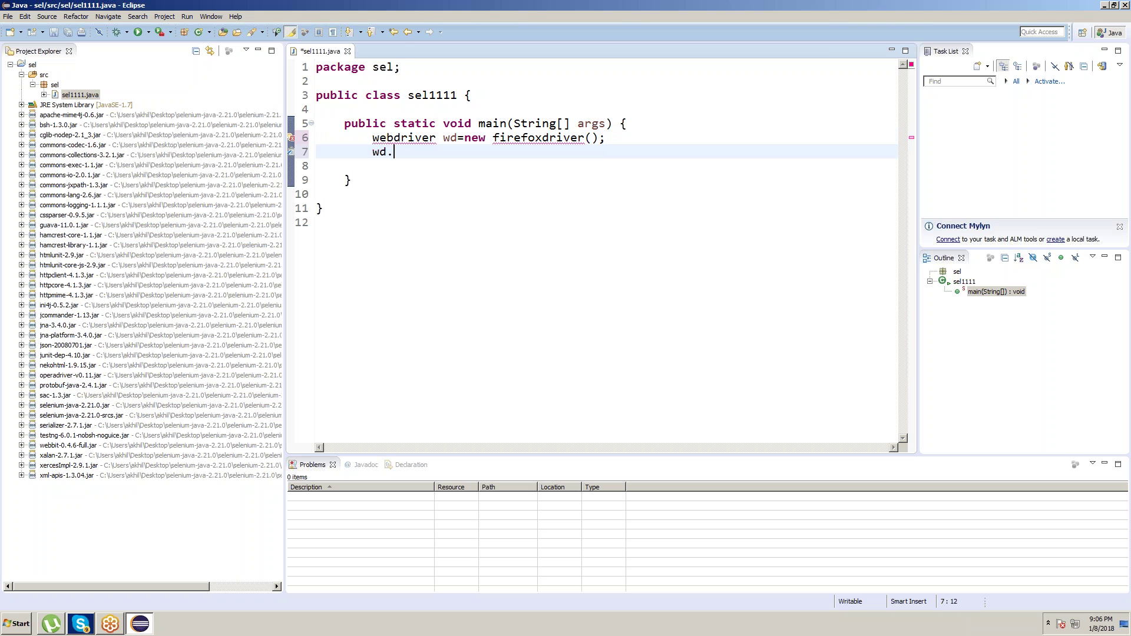
{"action": "type", "text": "get("}
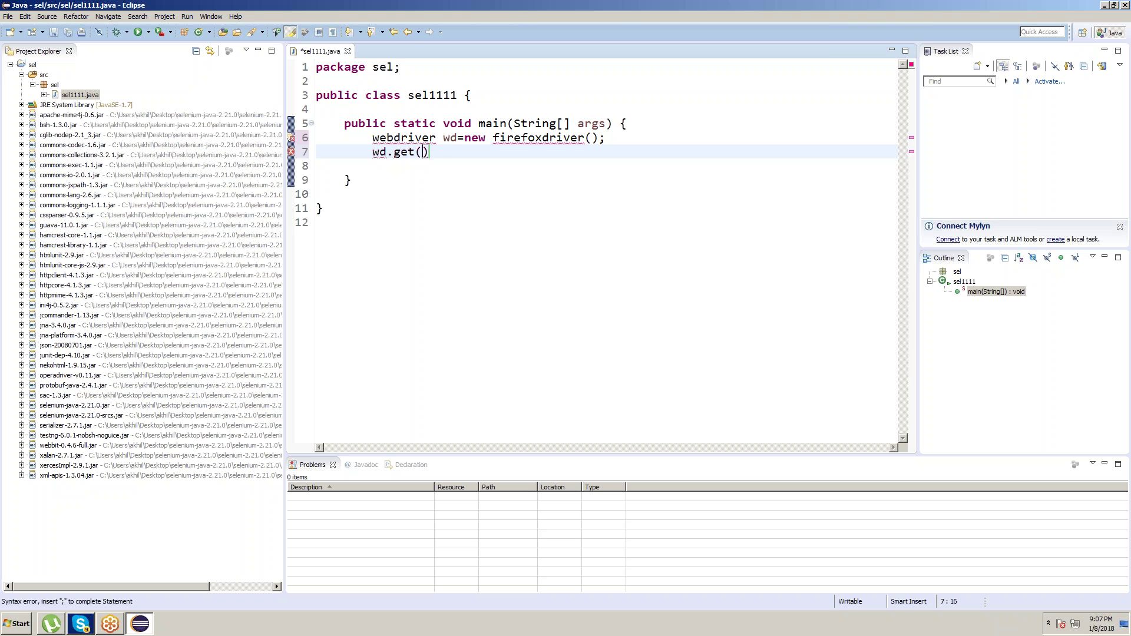
{"action": "type", "text": "\"http:"}
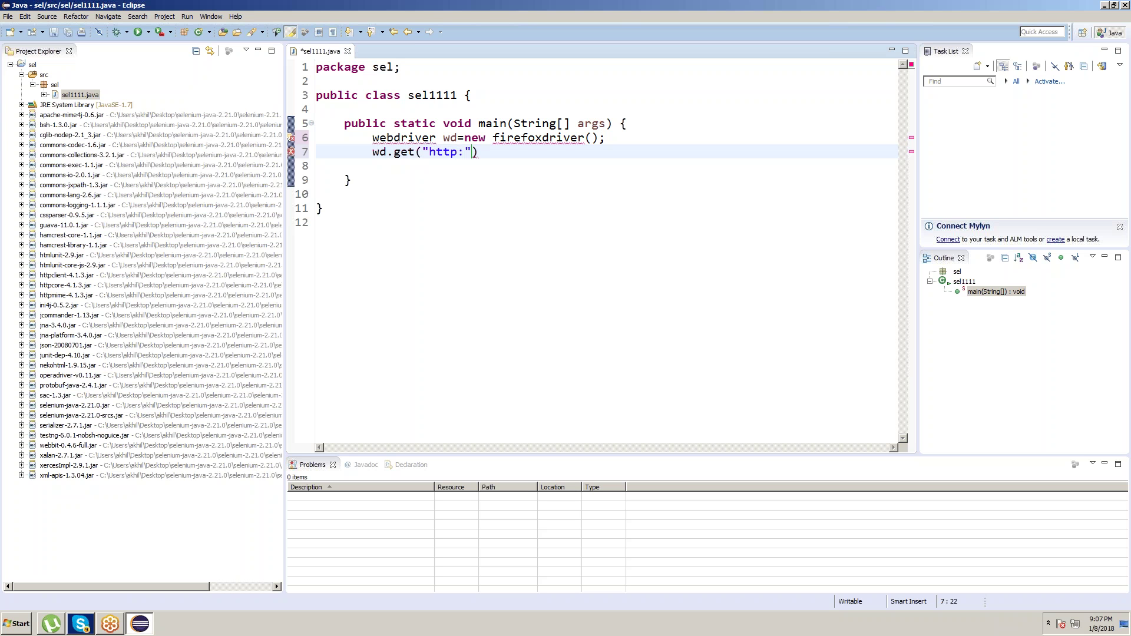
{"action": "type", "text": "face"}
{"action": "key", "text": "BackSpace"}
{"action": "key", "text": "BackSpace"}
{"action": "key", "text": "BackSpace"}
{"action": "key", "text": "BackSpace"}
{"action": "type", "text": "gmail.com\");"}
Step: Maximize the editor and apply quick fixes that change the types to WebDriver and FirefoxDriver from the org.openqa.selenium packages
{"action": "double_click", "coordinate": [327, 51]}
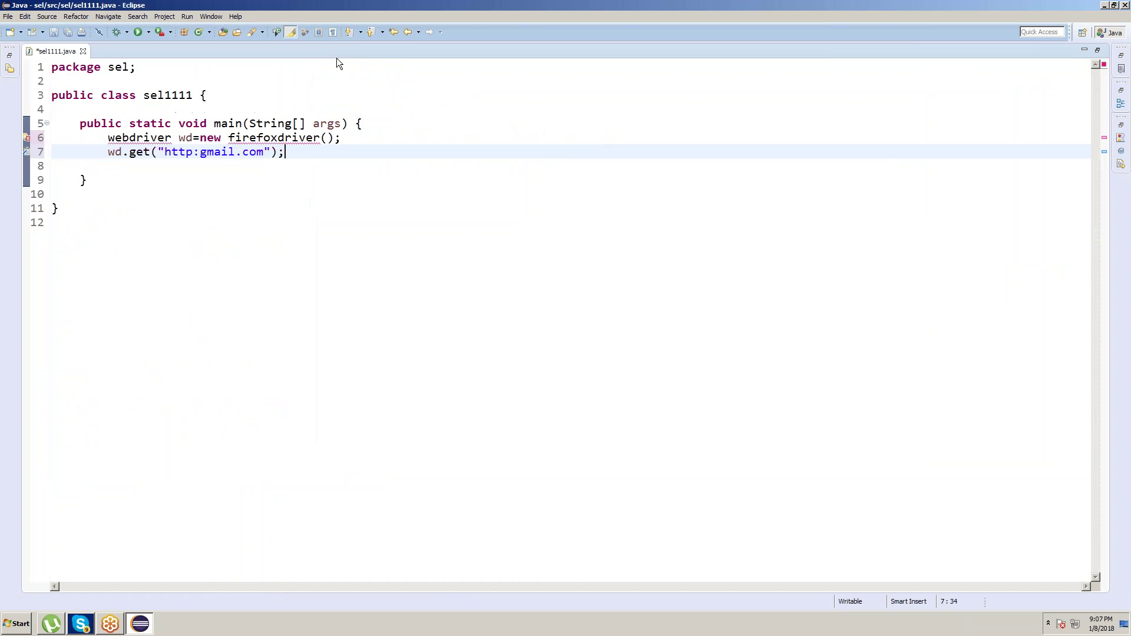
{"action": "mouse_move", "coordinate": [155, 139]}
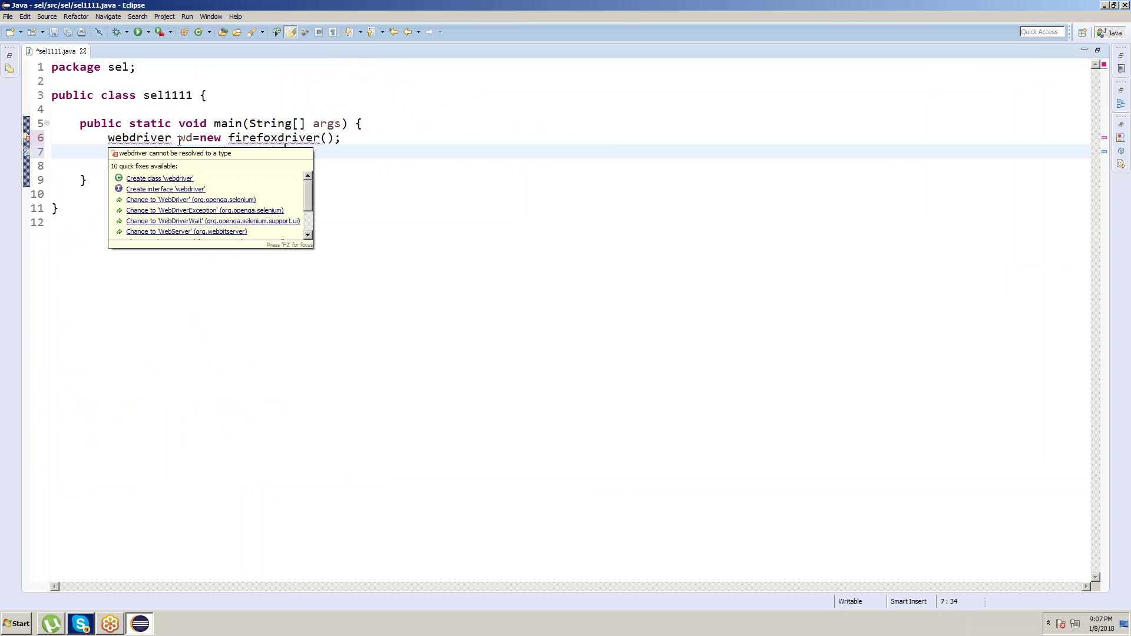
{"action": "left_click", "coordinate": [165, 201]}
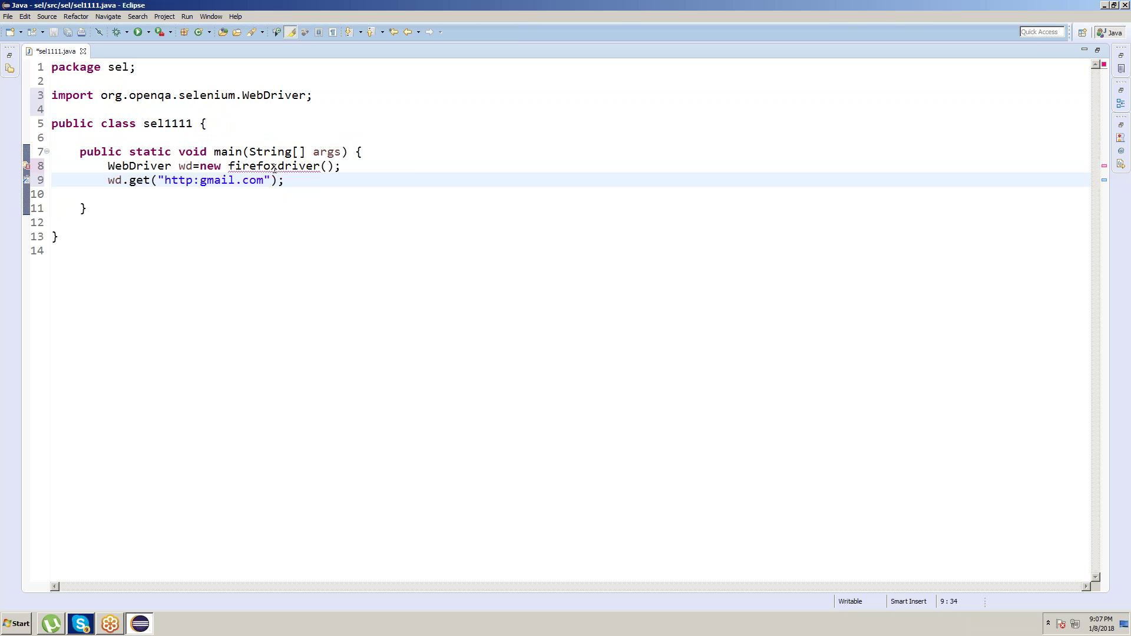
{"action": "mouse_move", "coordinate": [275, 170]}
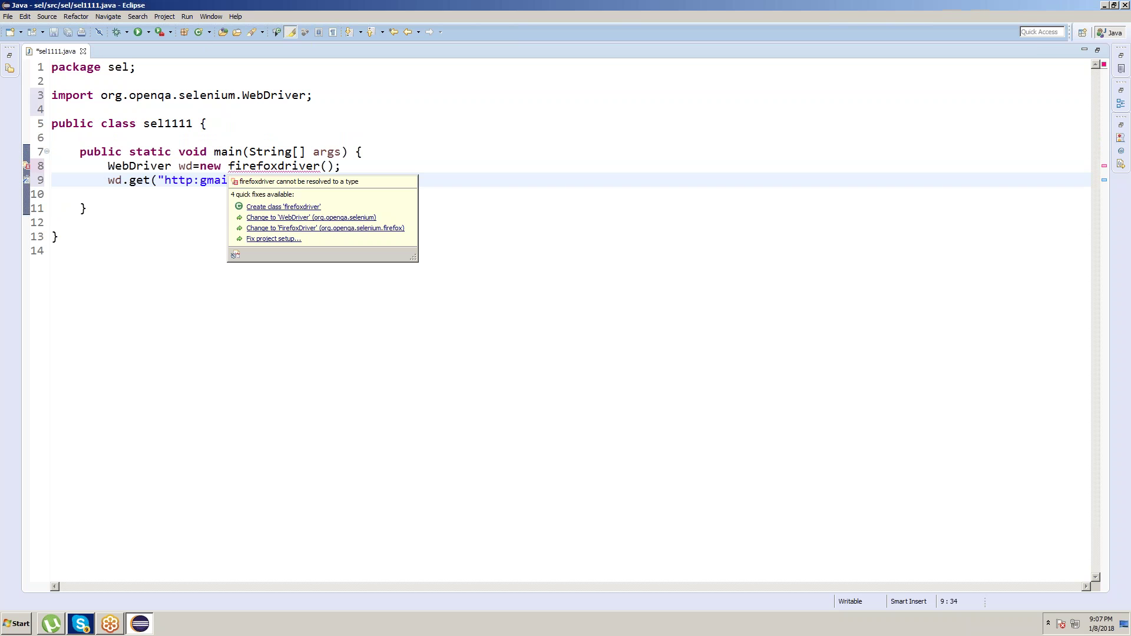
{"action": "left_click", "coordinate": [350, 229]}
Step: Save and run sel1111.java, and highlight the WebDriver declaration line in the code
{"action": "left_click", "coordinate": [53, 34]}
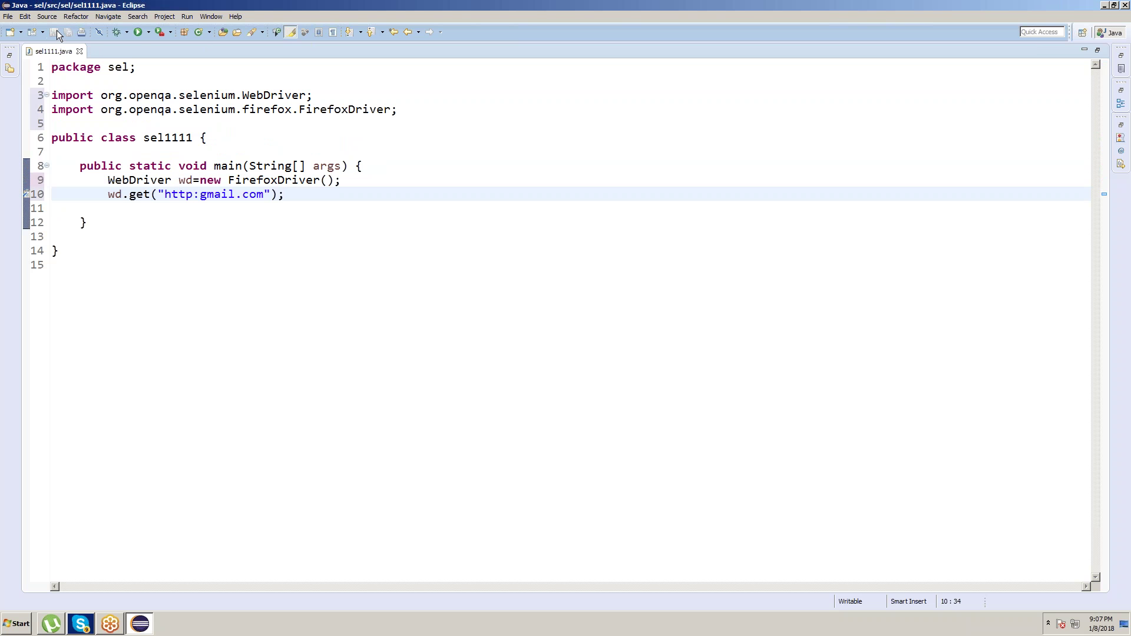
{"action": "left_click", "coordinate": [139, 32]}
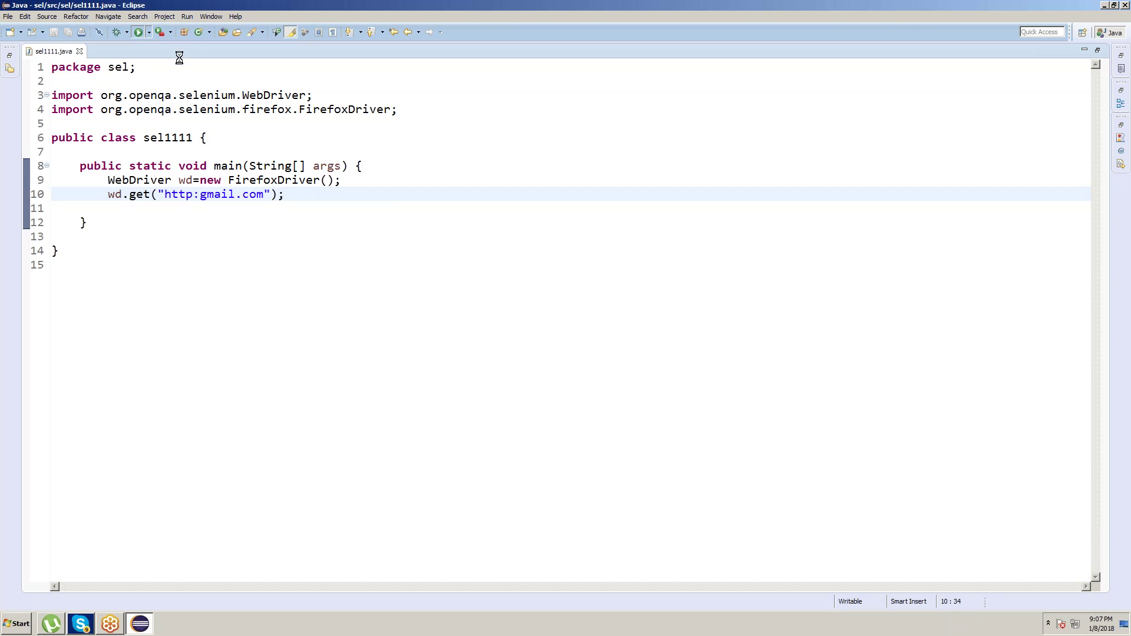
{"action": "left_click_drag", "start_coordinate": [340, 180], "coordinate": [108, 180]}
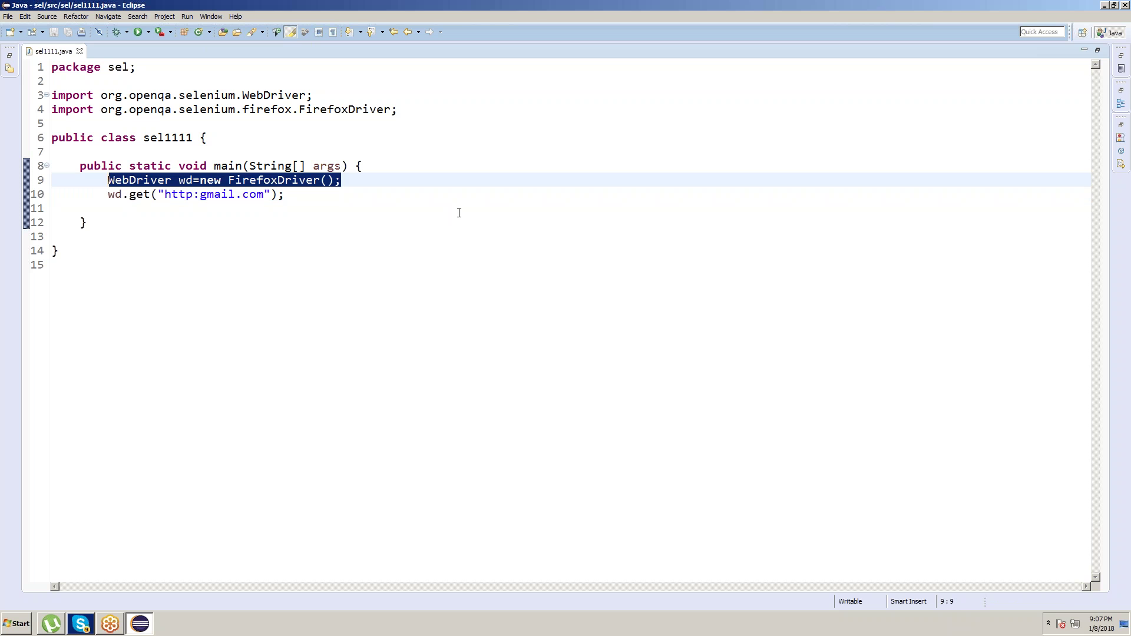